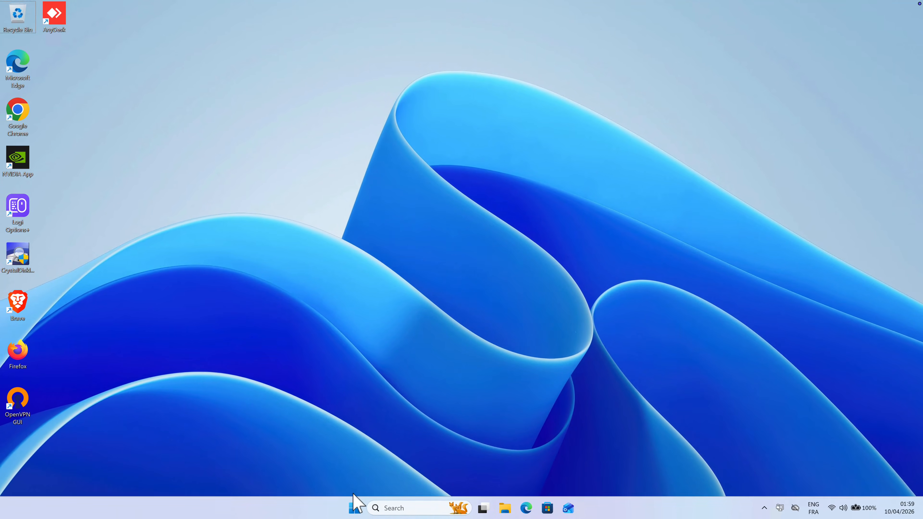
# Open the Storage page of the system settings and turn on Storage Sense
pyautogui.click(353, 510)
pyautogui.click(449, 170)
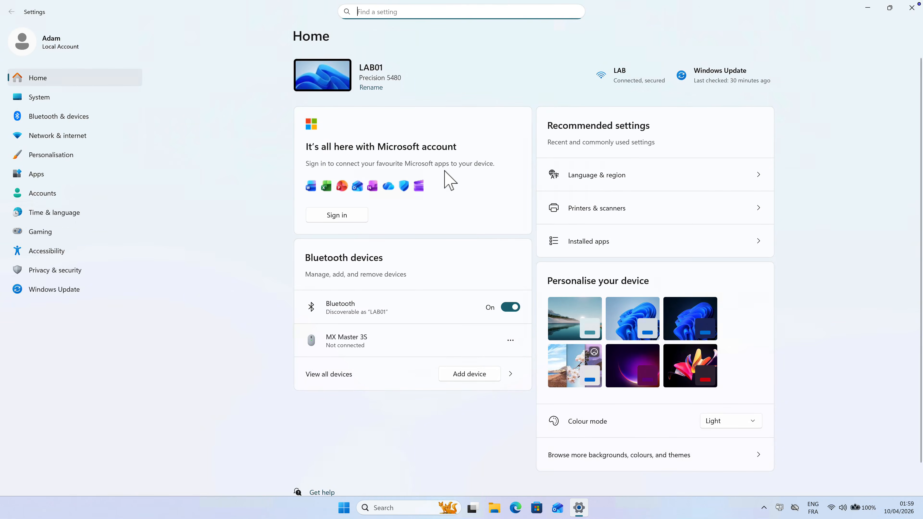
pyautogui.click(49, 101)
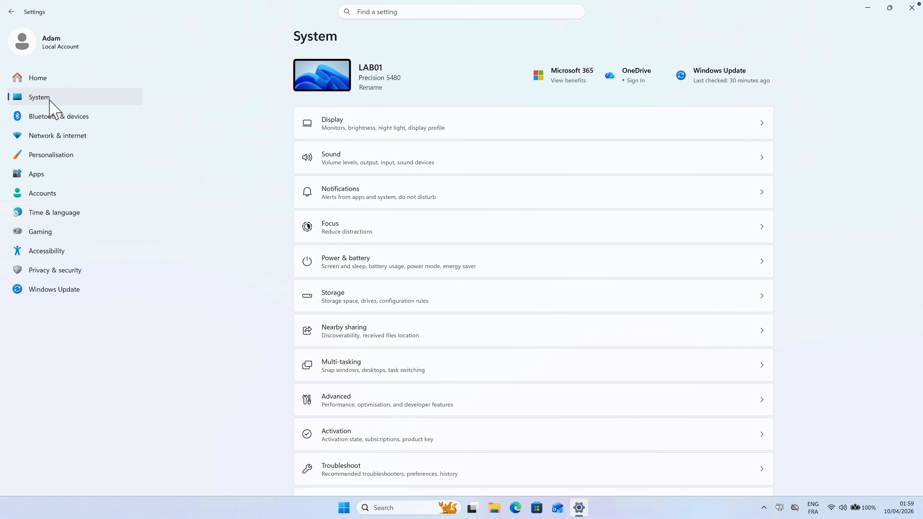
pyautogui.click(349, 300)
pyautogui.click(406, 330)
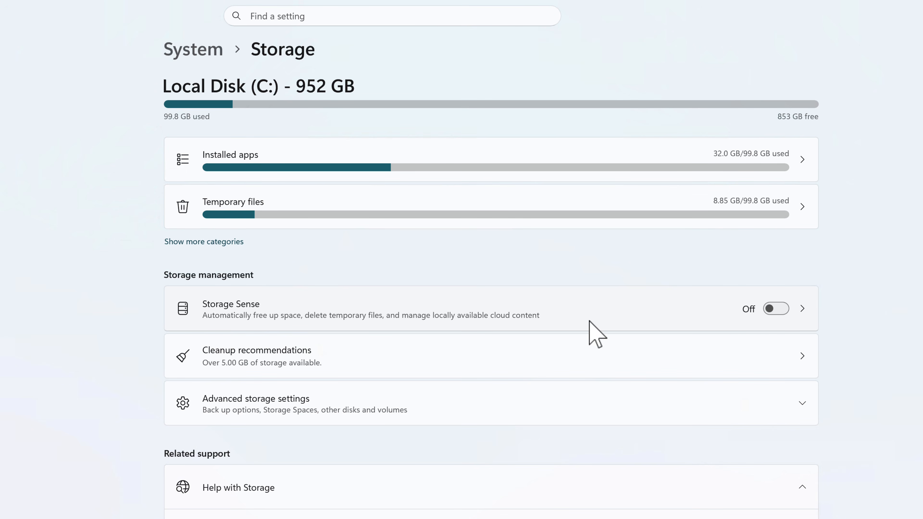
pyautogui.click(774, 309)
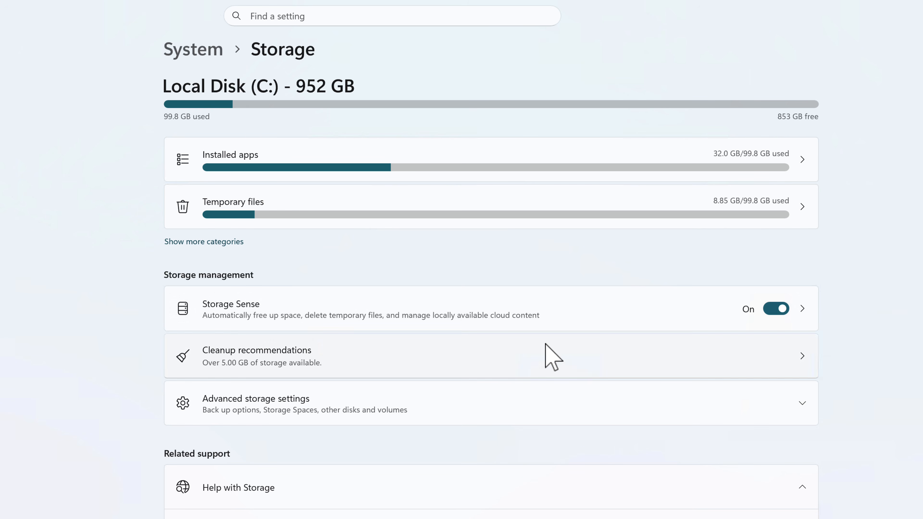
# Configure Storage Sense to run every month, with 30 days for the recycle bin and Never for Downloads, and run it immediately
pyautogui.click(802, 309)
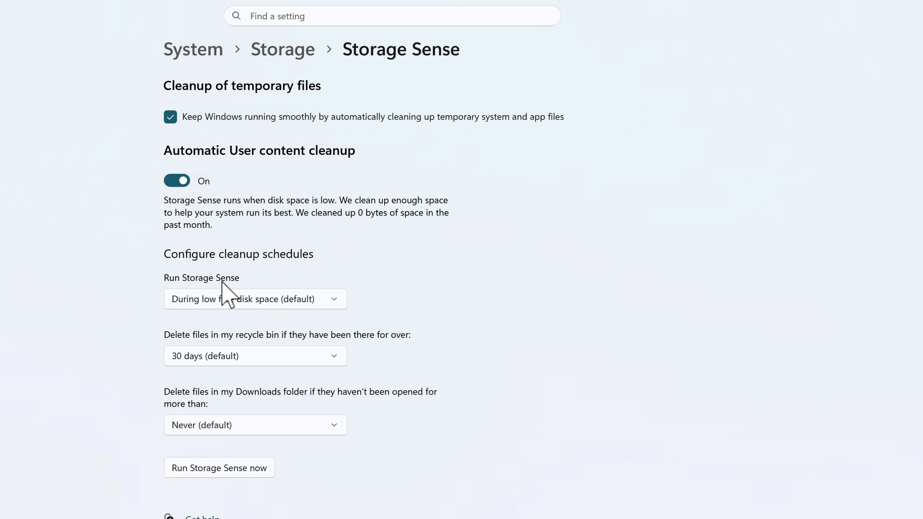
pyautogui.click(310, 299)
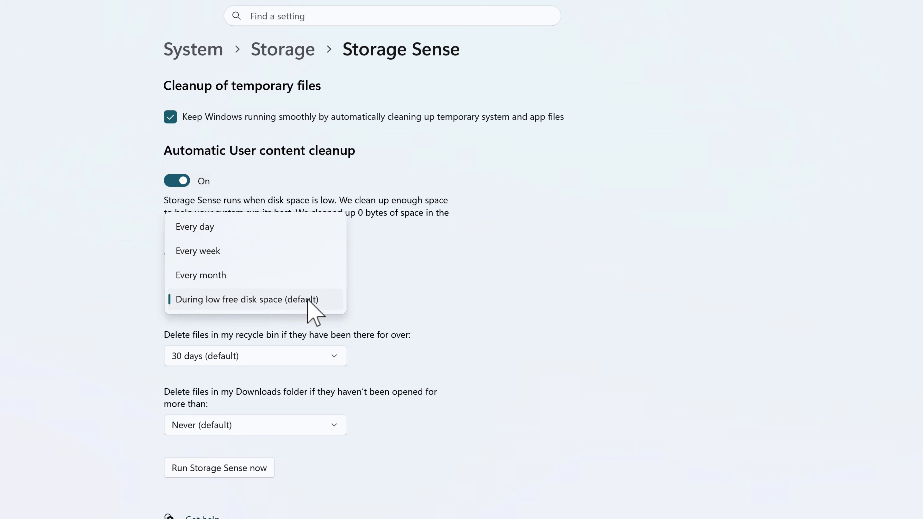
pyautogui.click(228, 276)
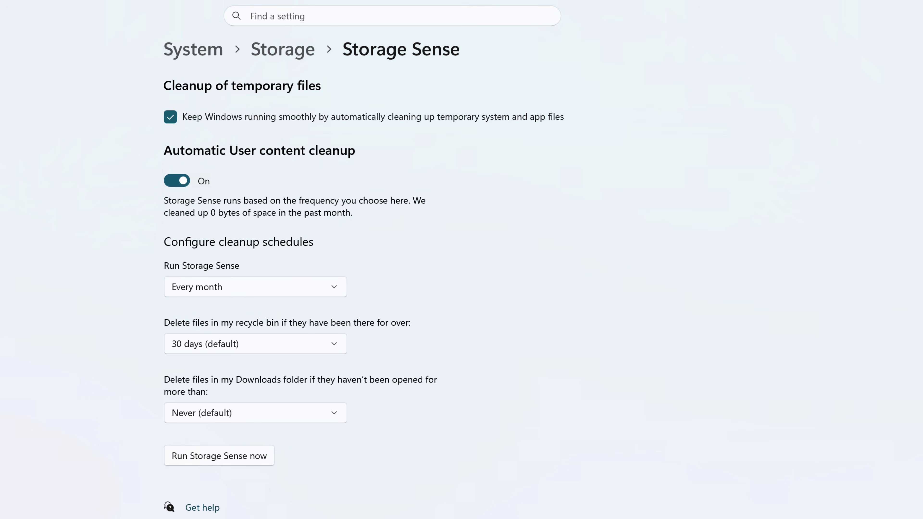
pyautogui.click(310, 344)
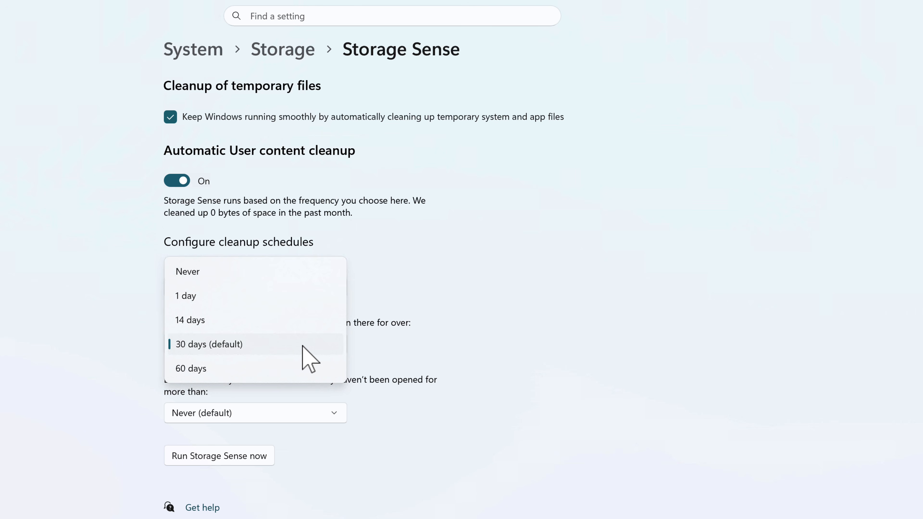
pyautogui.click(230, 345)
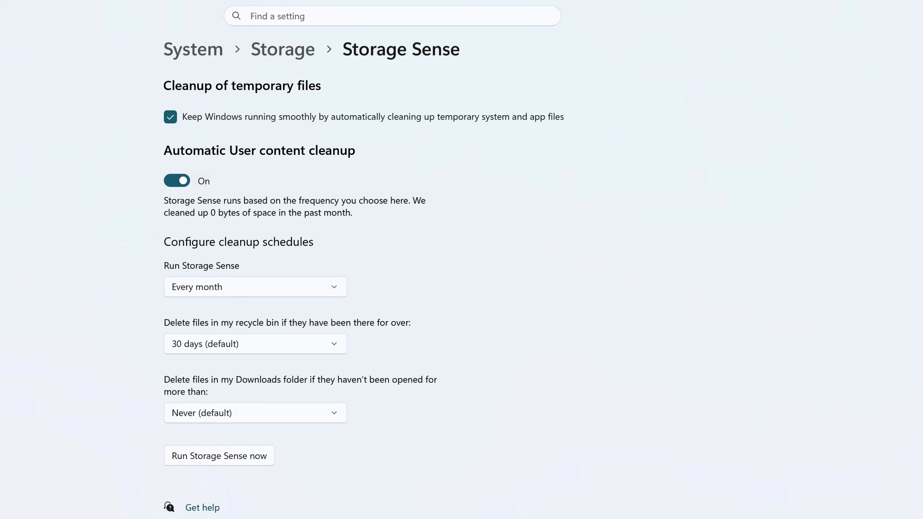
pyautogui.click(332, 414)
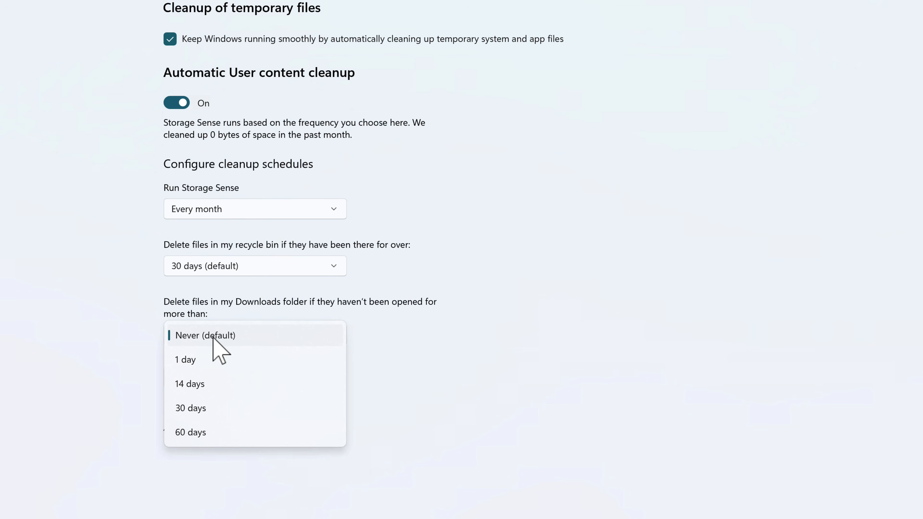
pyautogui.click(258, 336)
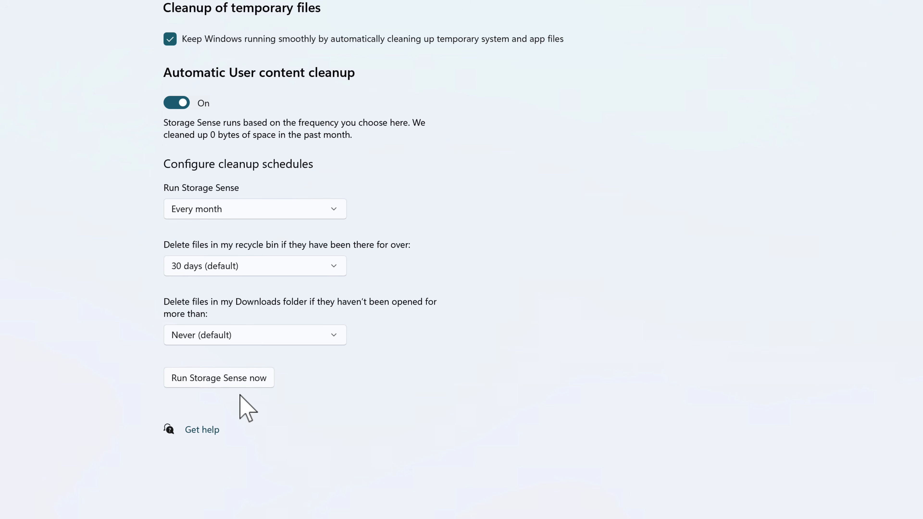
pyautogui.click(240, 380)
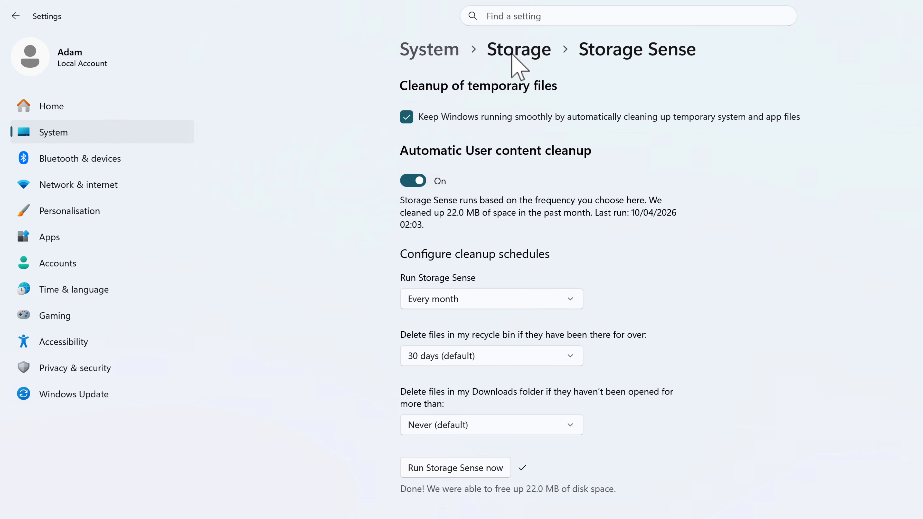
# Open the Temporary files list in Storage and remove the preselected categories, leaving Downloads excluded
pyautogui.click(452, 53)
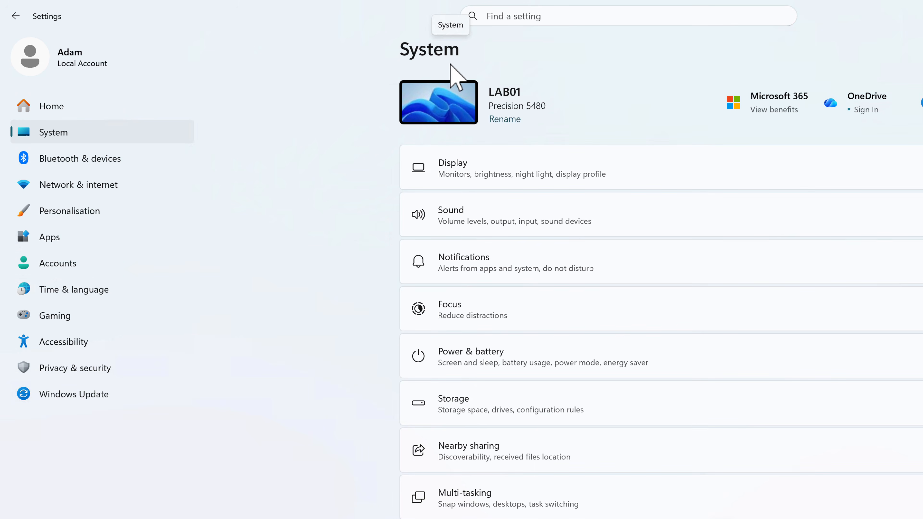
pyautogui.click(477, 407)
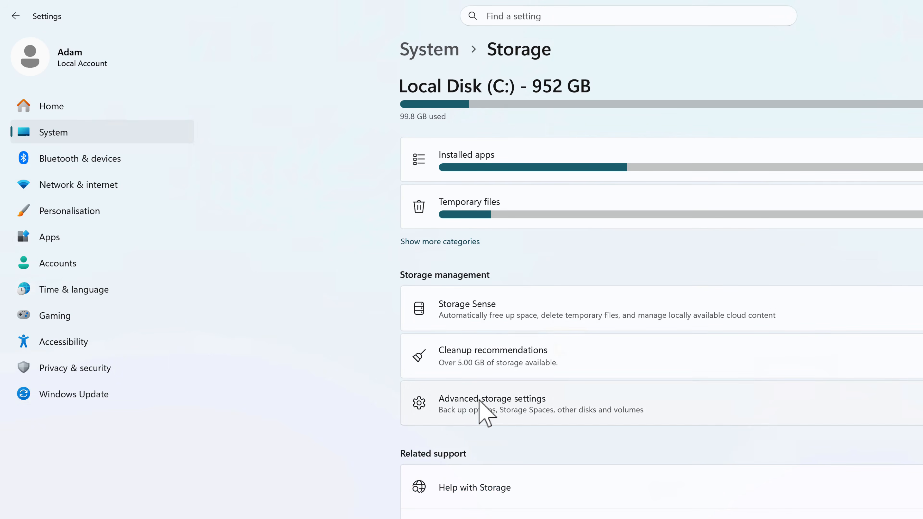
pyautogui.click(521, 213)
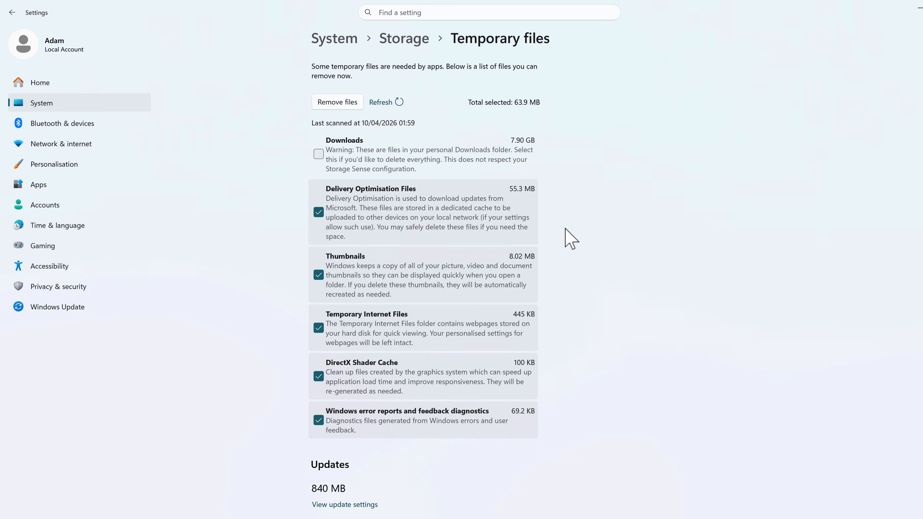
pyautogui.click(333, 104)
pyautogui.click(435, 298)
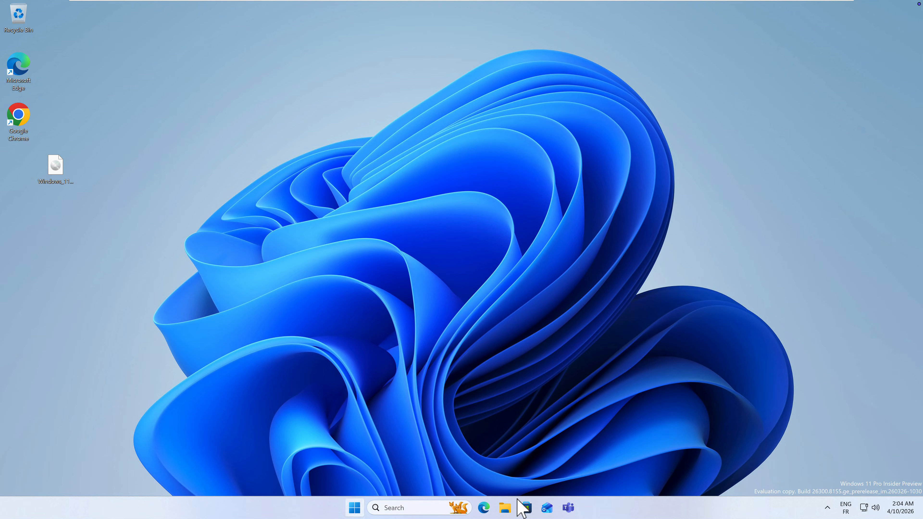
# Open the Windows.old folder on Local Disk (C:) in File Explorer
pyautogui.click(510, 506)
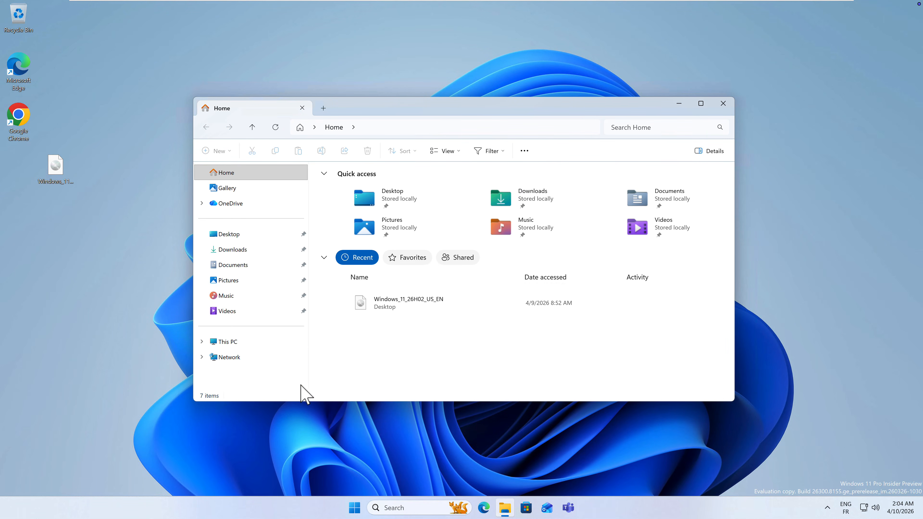
pyautogui.click(246, 344)
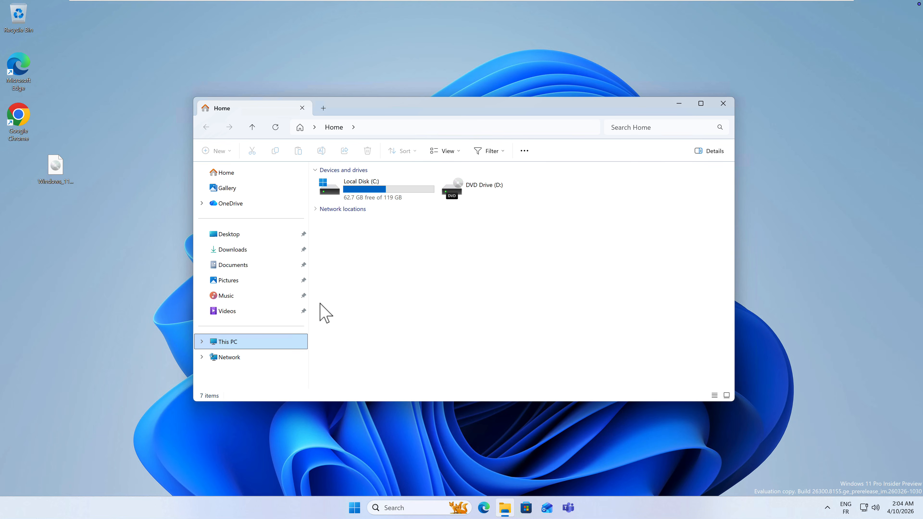
pyautogui.click(367, 191)
pyautogui.doubleClick(367, 192)
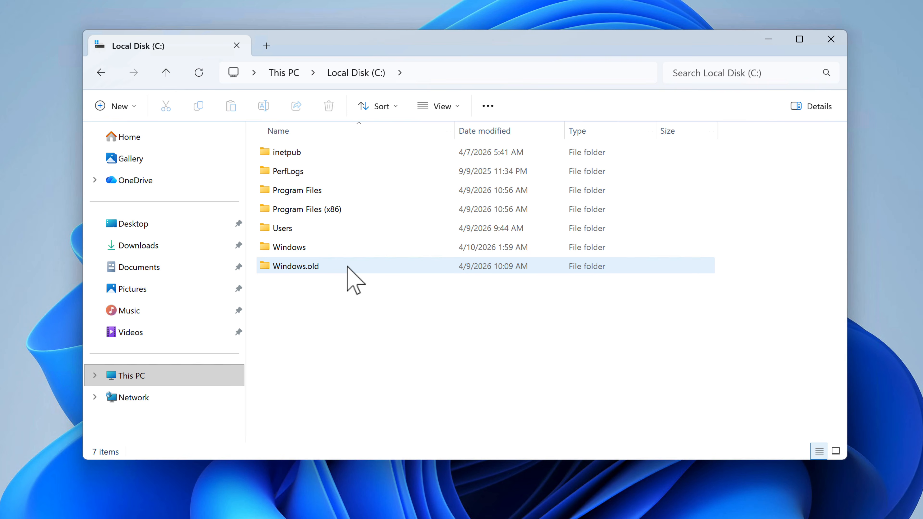
pyautogui.click(347, 267)
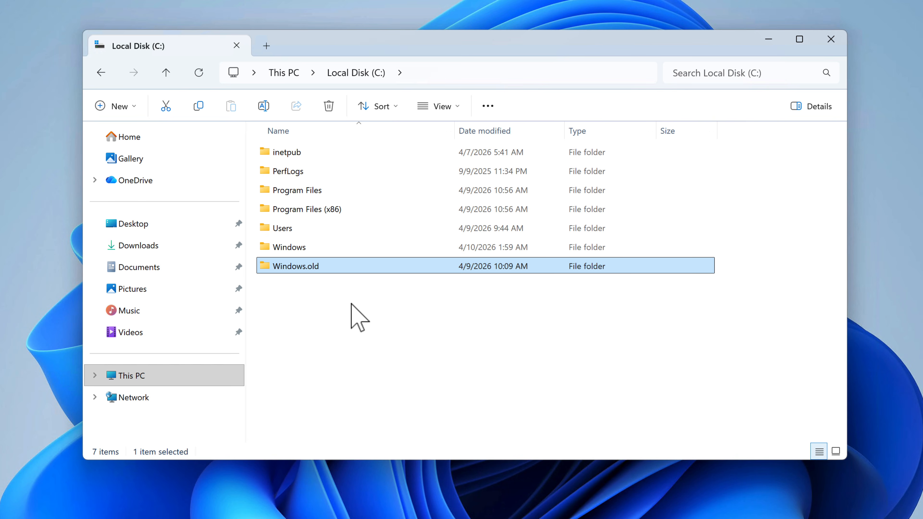
pyautogui.doubleClick(338, 267)
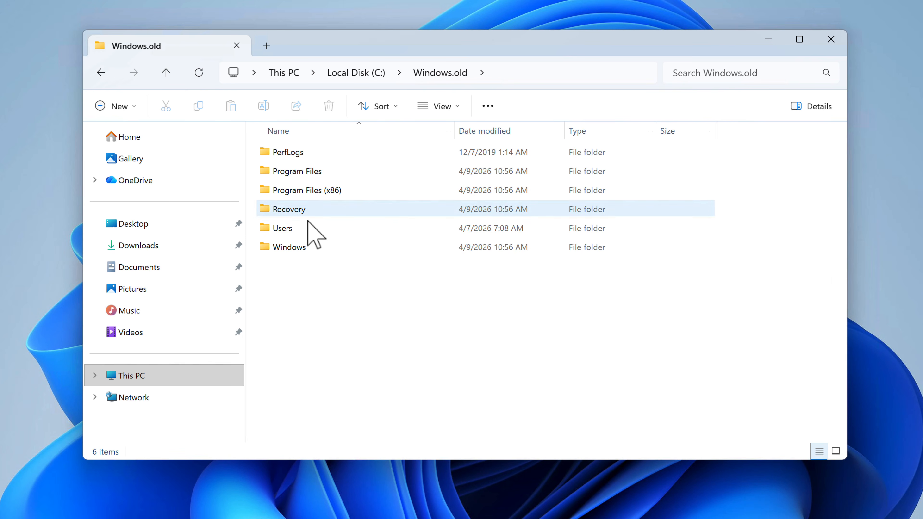
# Inspect the old user profile's Documents and Downloads folders inside Windows.old, and close File Explorer
pyautogui.doubleClick(308, 233)
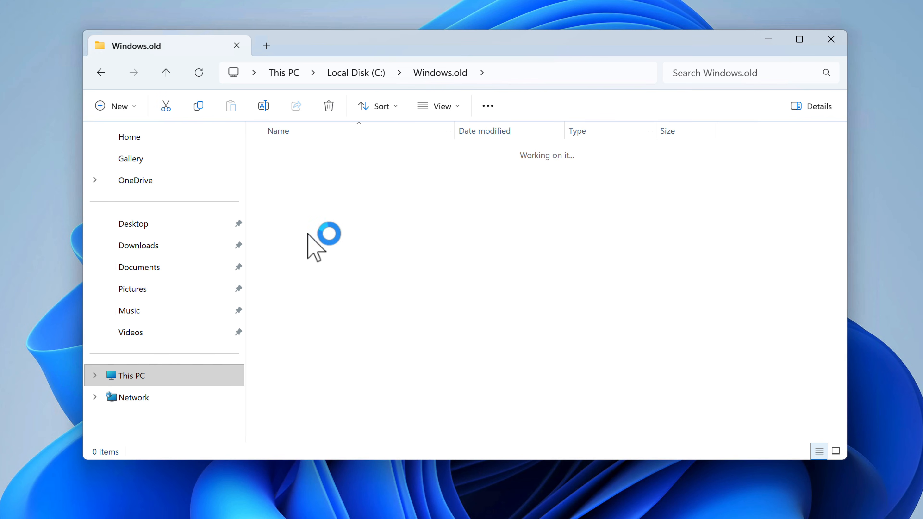
pyautogui.click(316, 152)
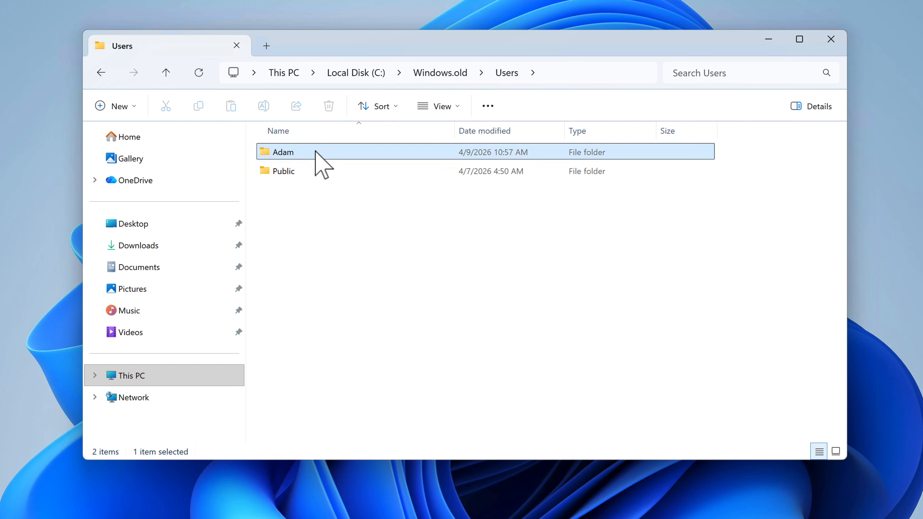
pyautogui.doubleClick(315, 152)
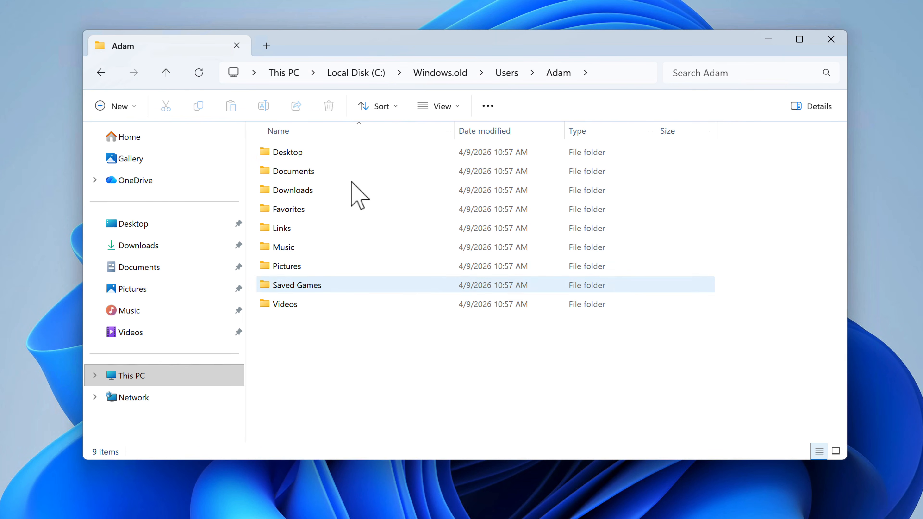
pyautogui.click(328, 174)
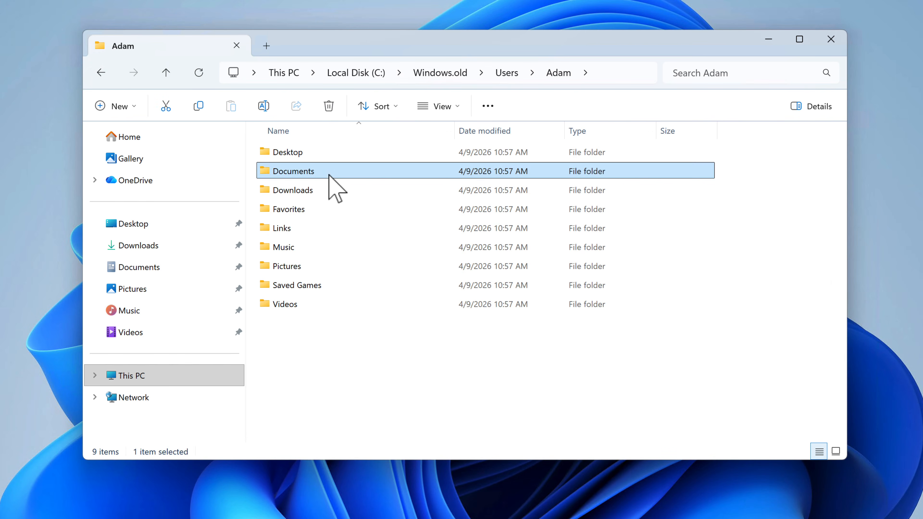
pyautogui.doubleClick(329, 174)
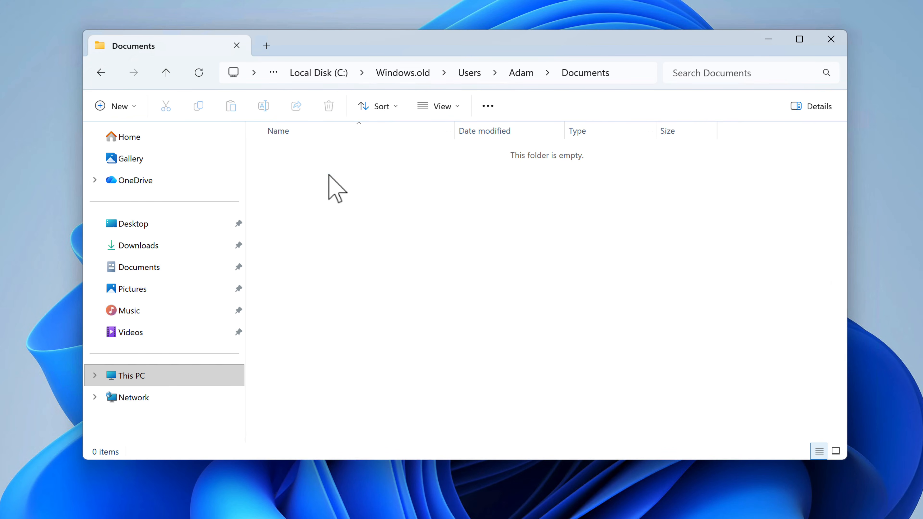
pyautogui.click(101, 72)
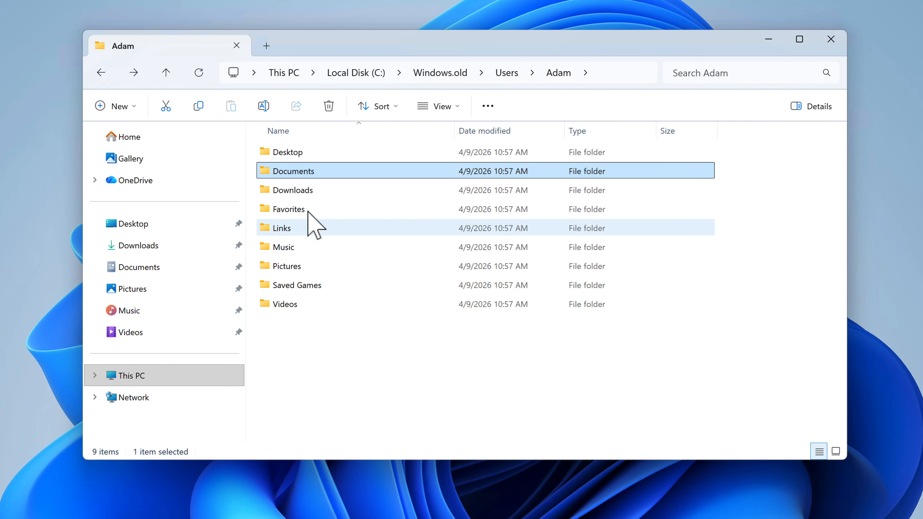
pyautogui.doubleClick(315, 191)
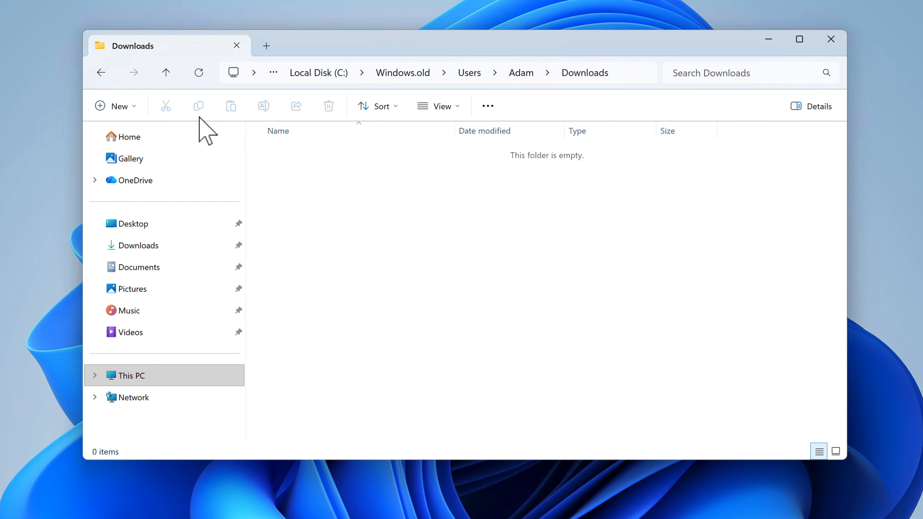
pyautogui.click(102, 72)
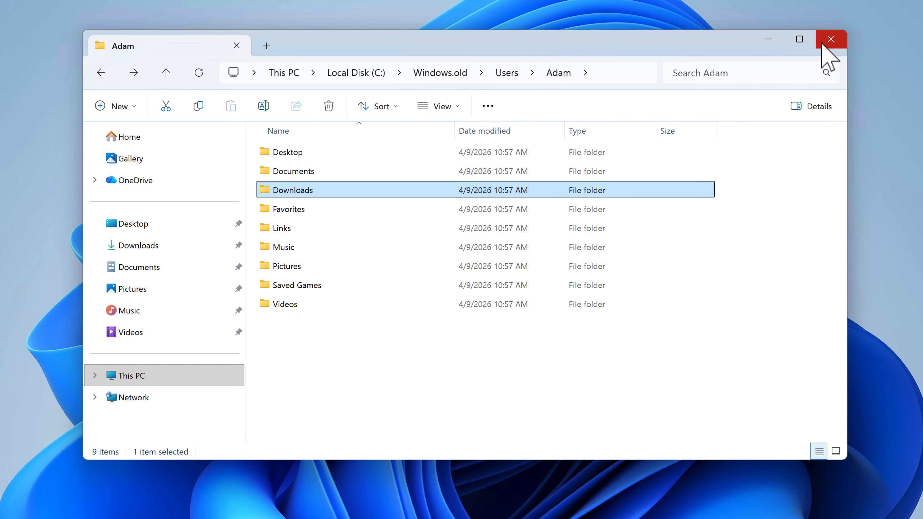
pyautogui.click(824, 25)
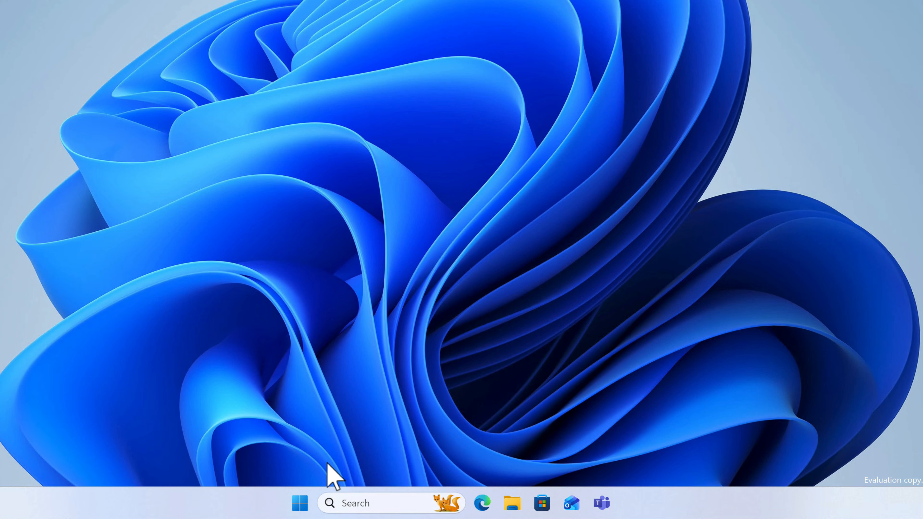
# Open Disk Cleanup for drive C: and have it scan system files for cleanup
pyautogui.click(361, 501)
pyautogui.write('disk clean')
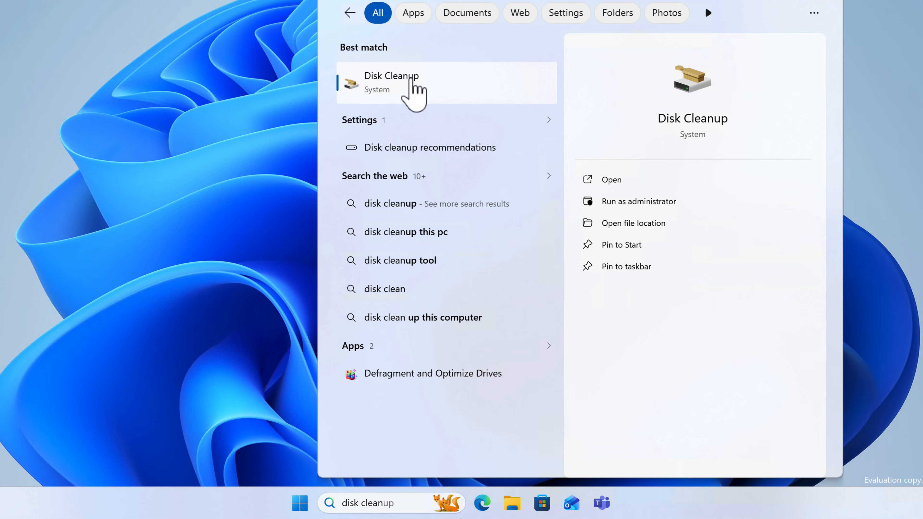
pyautogui.click(412, 93)
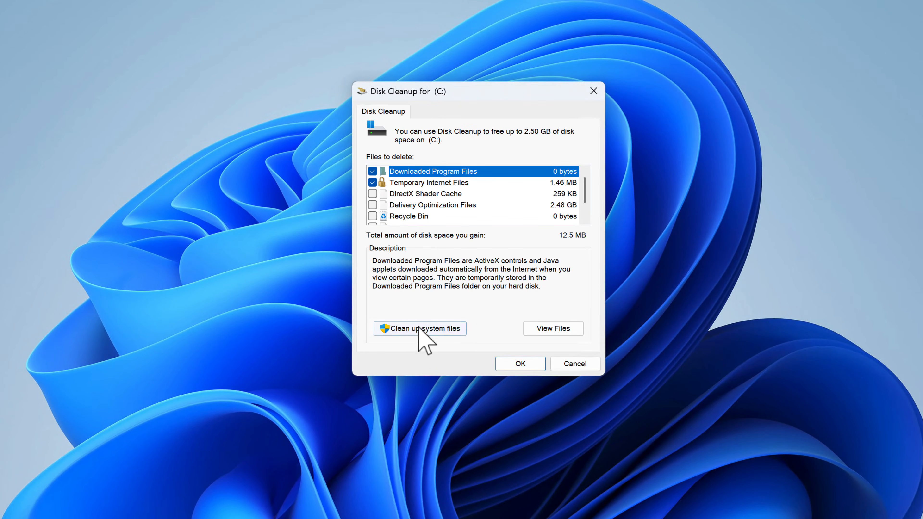
pyautogui.click(409, 328)
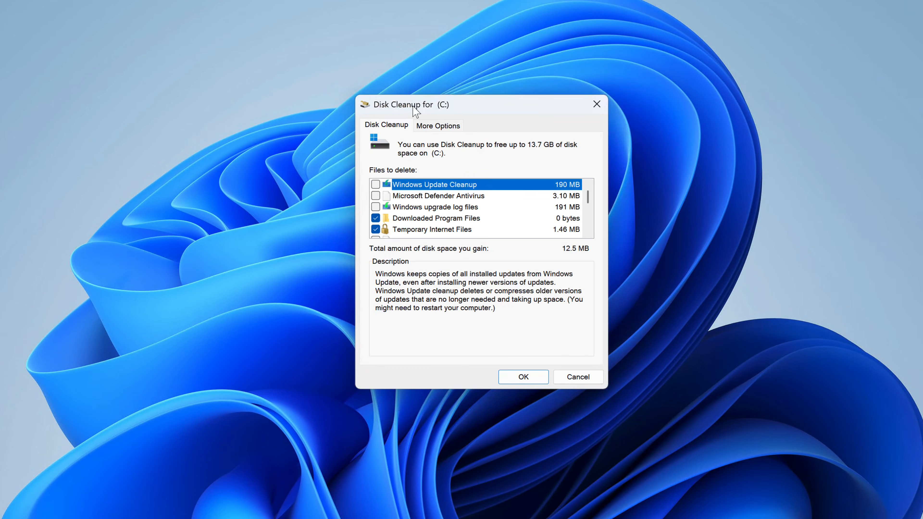
# Mark Windows Update Cleanup, Microsoft Defender Antivirus and Windows upgrade log files for deletion
pyautogui.click(376, 185)
pyautogui.click(376, 195)
pyautogui.click(376, 207)
# Include Windows error reports and feedback diagnostics, DirectX Shader Cache and Delivery Optimization Files in the cleanup
pyautogui.scroll(-1, 588, 213)
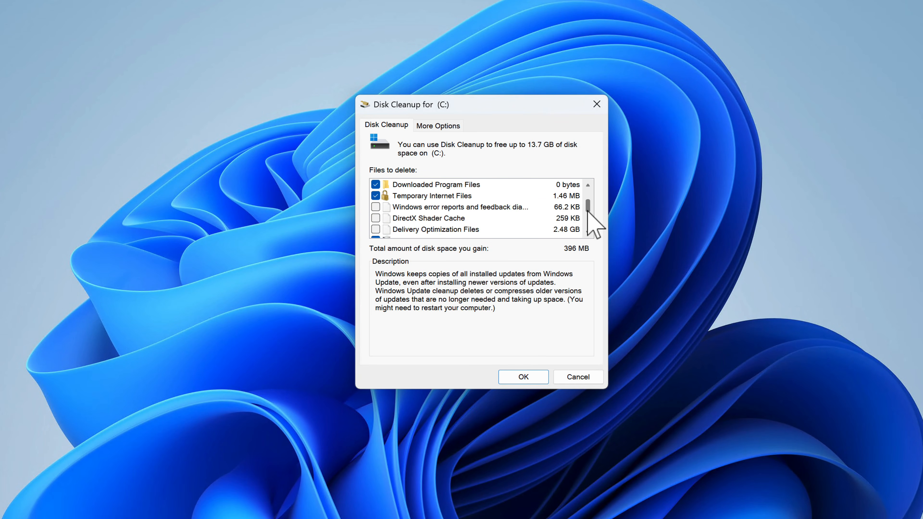
pyautogui.scroll(-1, 588, 213)
pyautogui.scroll(1, 593, 204)
pyautogui.click(375, 207)
pyautogui.click(375, 219)
pyautogui.click(376, 229)
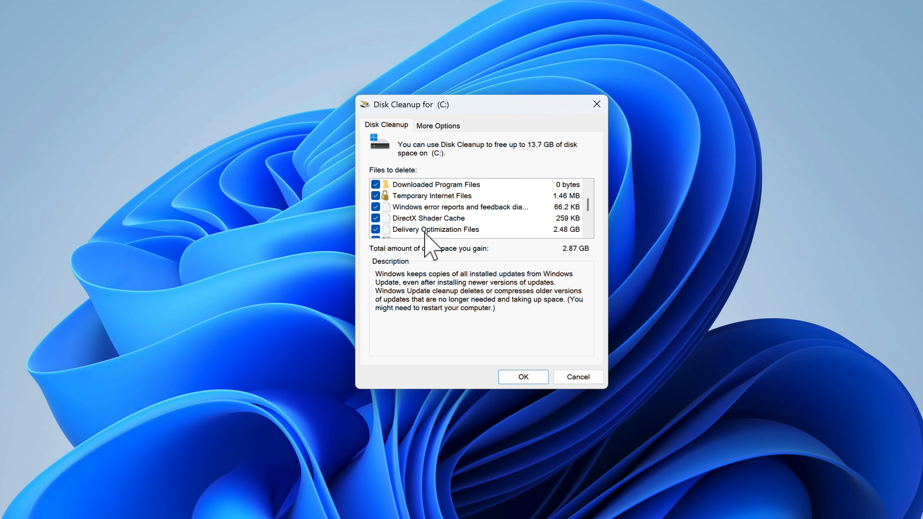
# Mark the remaining file categories in the cleanup list and permanently delete all selected files
pyautogui.moveTo(587, 205)
pyautogui.mouseDown()
pyautogui.moveTo(588, 219)
pyautogui.moveTo(592, 196)
pyautogui.mouseUp()
pyautogui.click(376, 197)
pyautogui.click(376, 207)
pyautogui.click(375, 218)
pyautogui.click(375, 230)
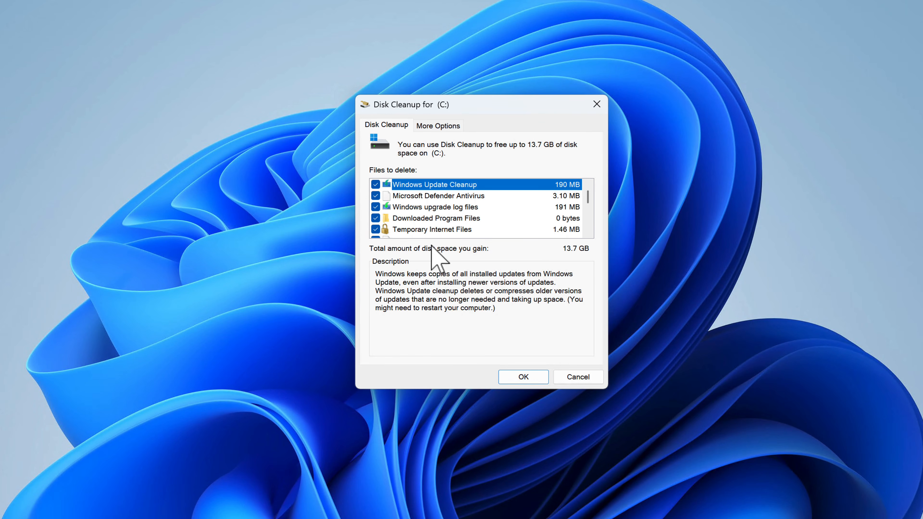
pyautogui.click(523, 379)
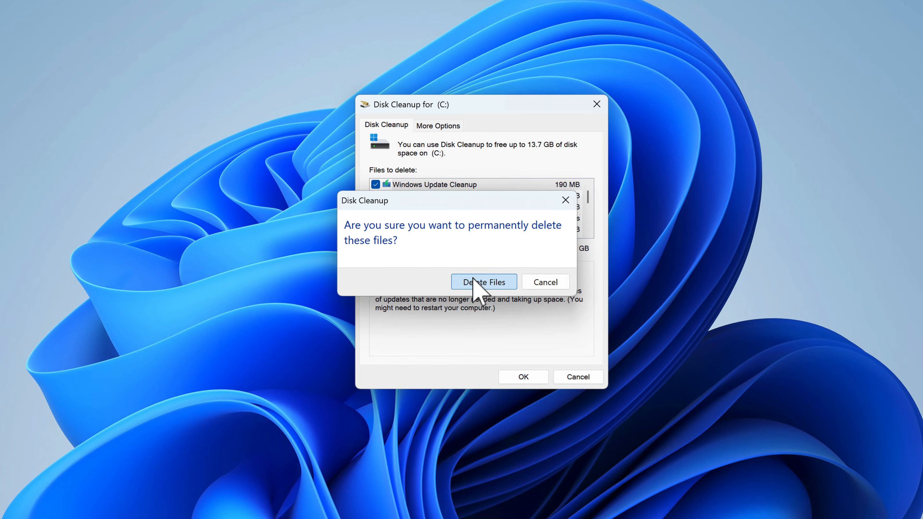
pyautogui.click(474, 281)
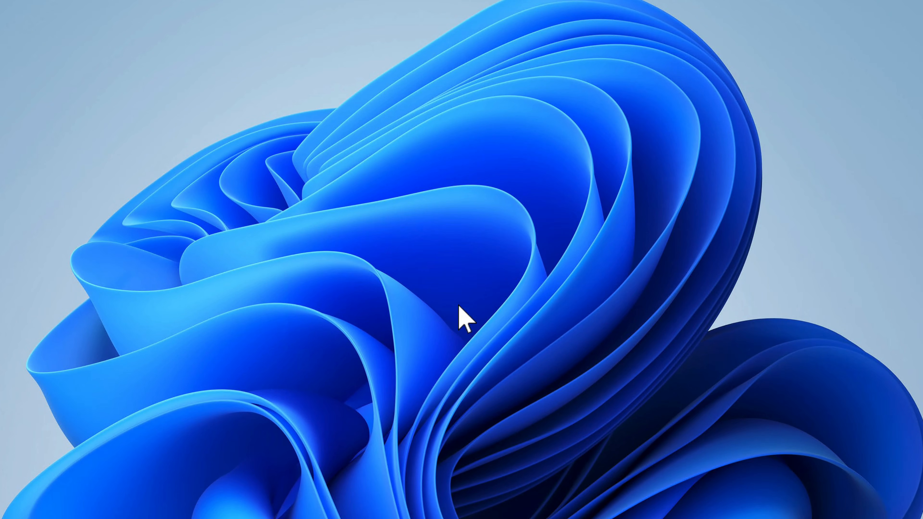
# Open Local Disk (C:) in File Explorer and check its root folders for Windows.old
pyautogui.press('super+e')
pyautogui.click(128, 400)
pyautogui.doubleClick(341, 184)
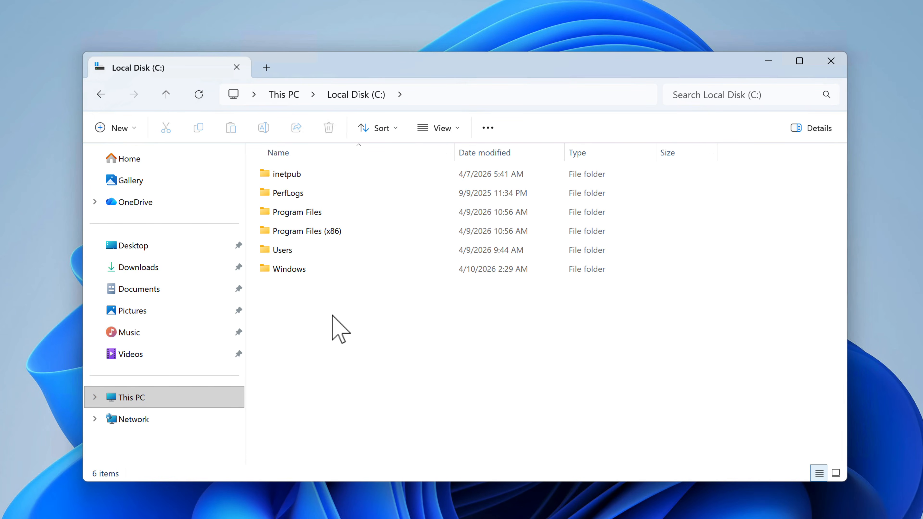
pyautogui.moveTo(333, 313); pyautogui.dragTo(325, 169)
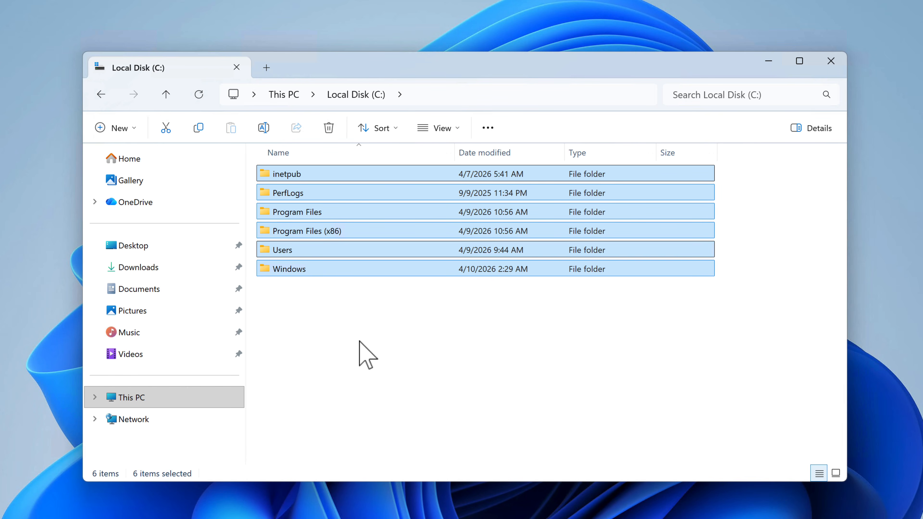
pyautogui.click(319, 305)
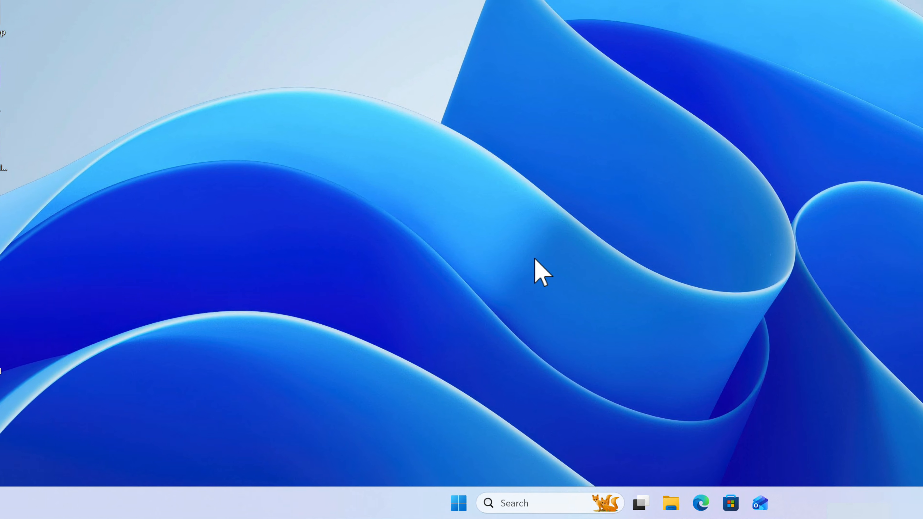
# Open the user's temporary files folder by running %temp% from the Run dialog
pyautogui.press('super+r')
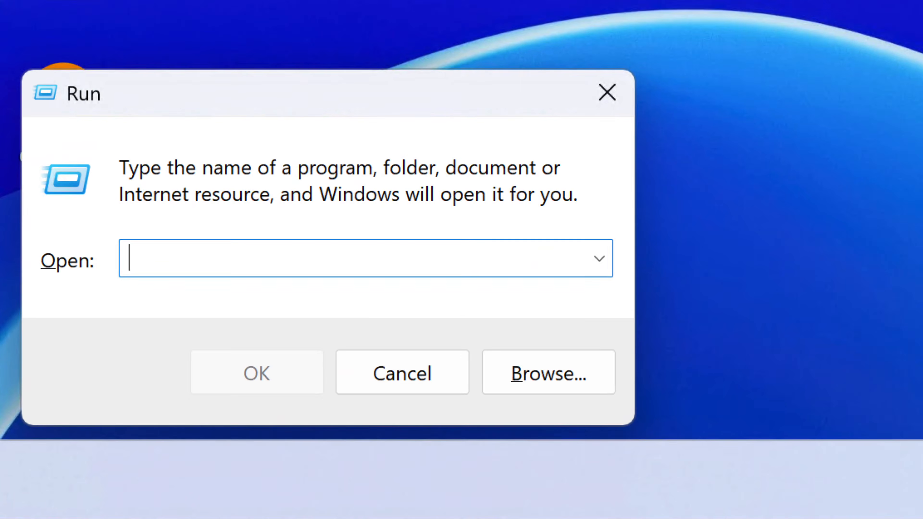
pyautogui.write('ù')
pyautogui.write('temp%')
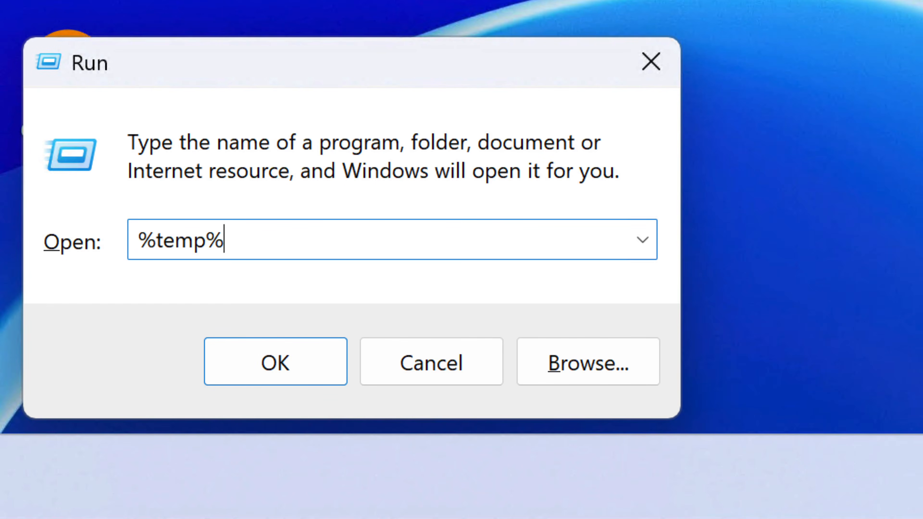
pyautogui.press('Return')
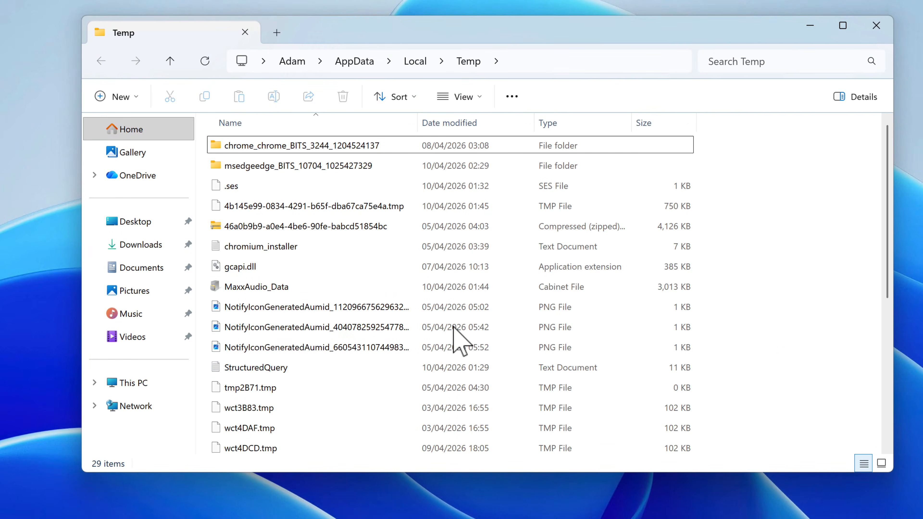
# Delete all items in the user's Temp folder, skipping the file in use, and close the folder window
pyautogui.click(429, 327)
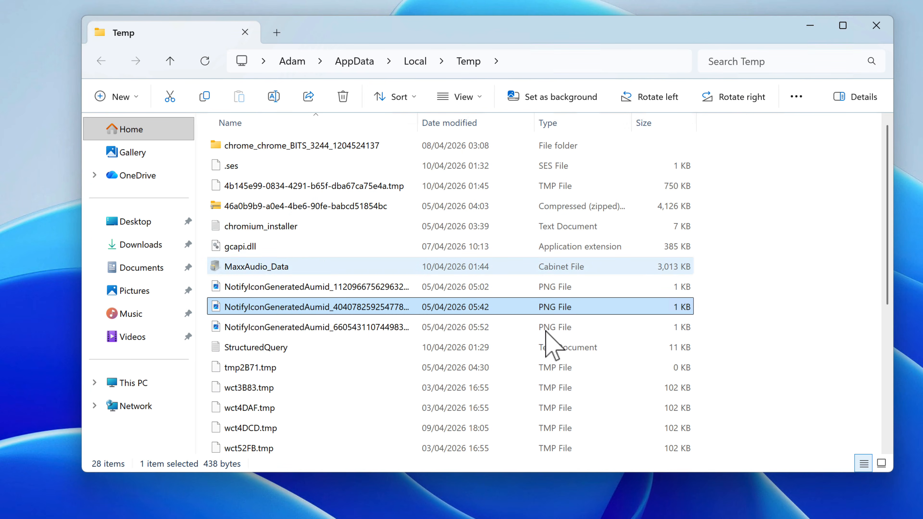
pyautogui.click(768, 395)
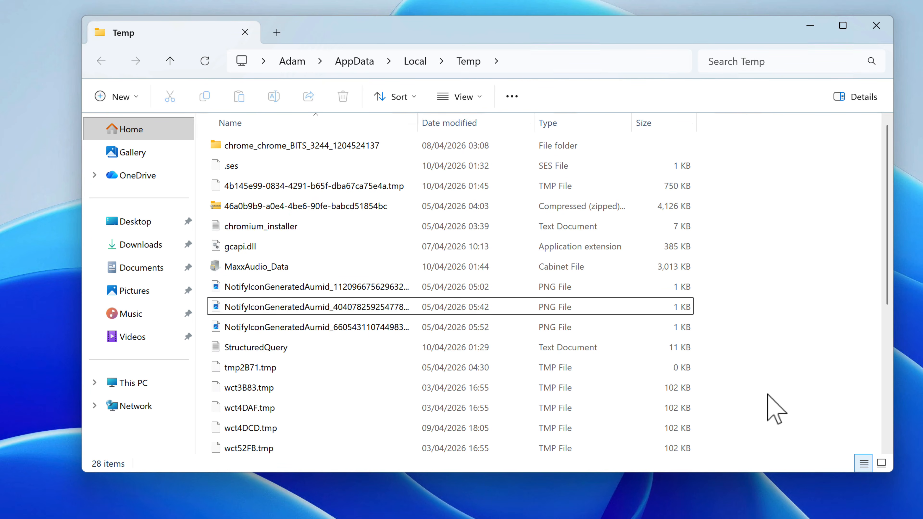
pyautogui.hotkey('ctrl', 'a')
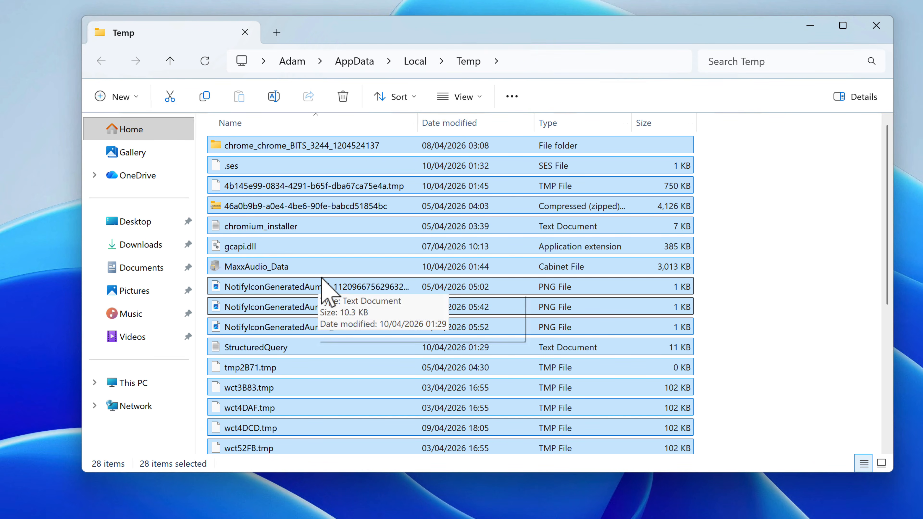
pyautogui.click(343, 97)
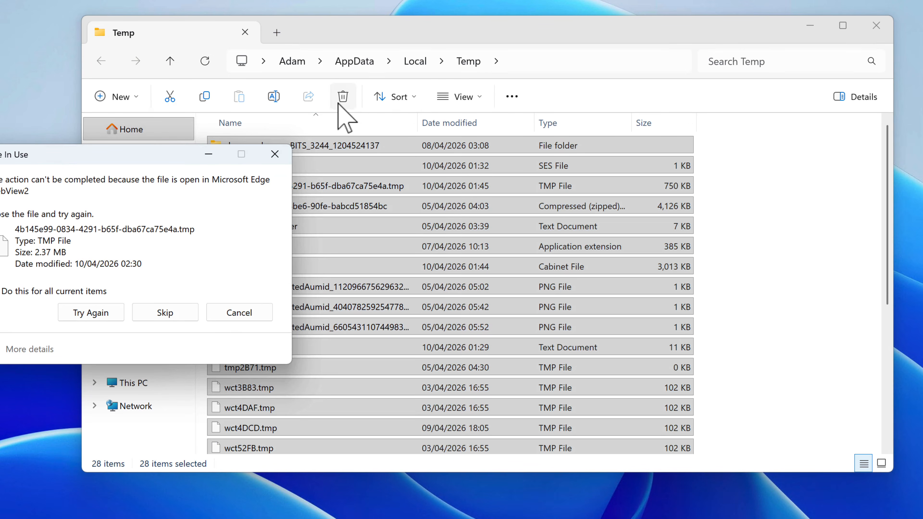
pyautogui.moveTo(72, 155); pyautogui.dragTo(439, 171)
pyautogui.click(528, 324)
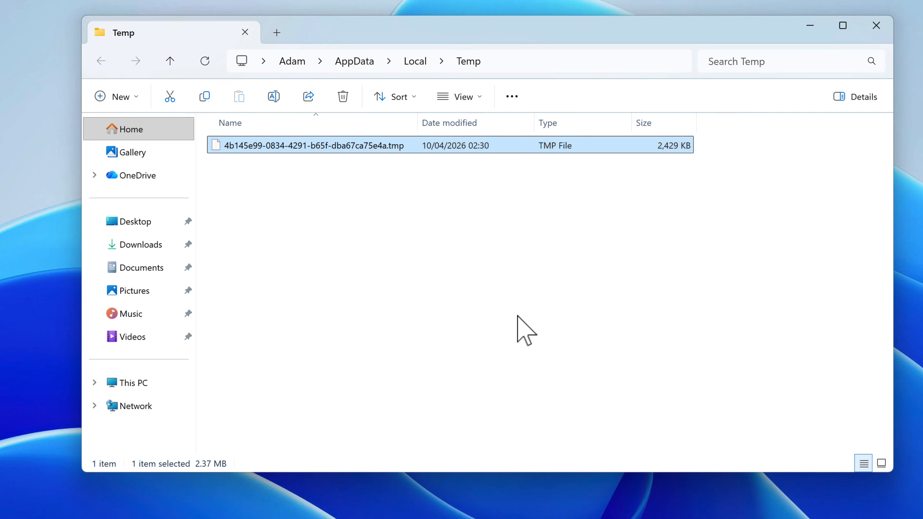
pyautogui.click(393, 247)
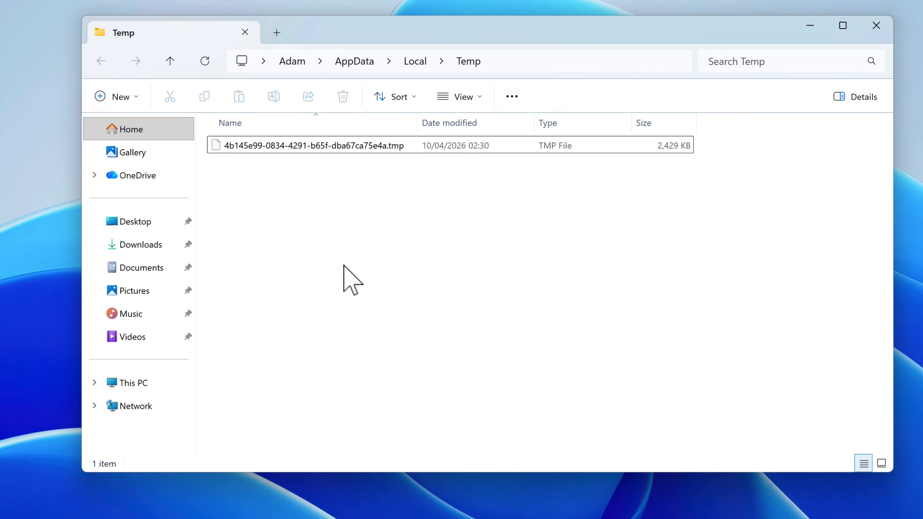
pyautogui.click(881, 32)
# Open the Windows Temp folder by running temp from the Run dialog, granting permanent access to the folder
pyautogui.press('super+r')
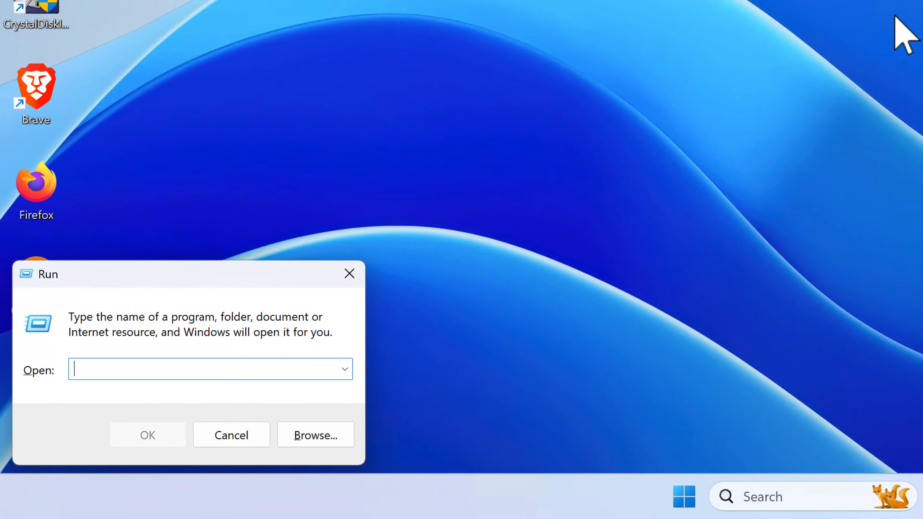
pyautogui.write('temp')
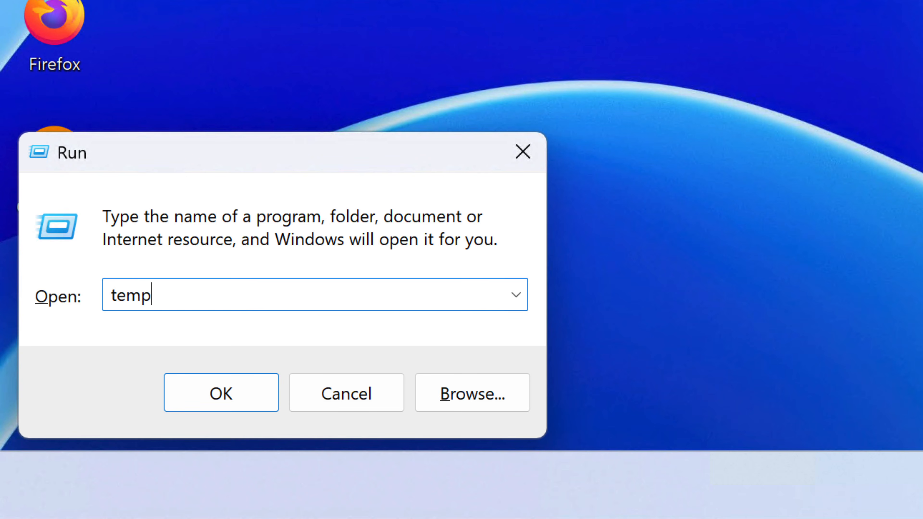
pyautogui.press('Return')
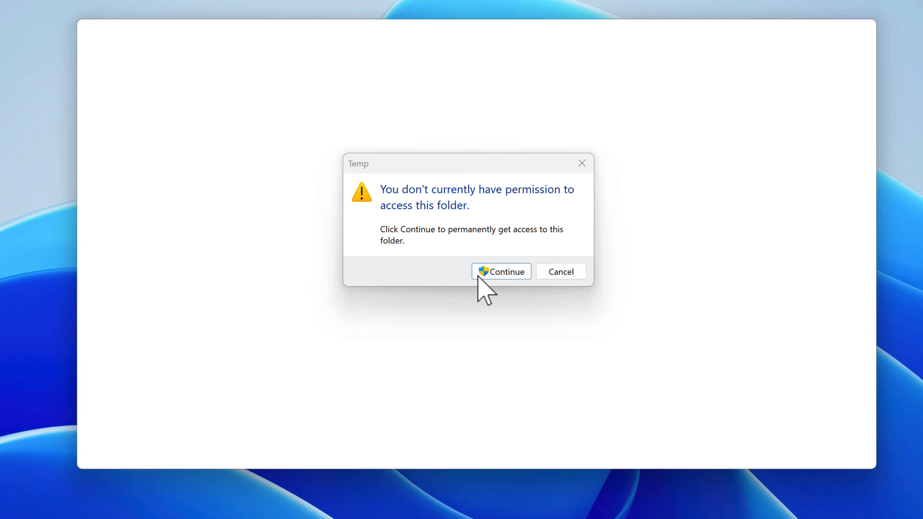
pyautogui.click(487, 276)
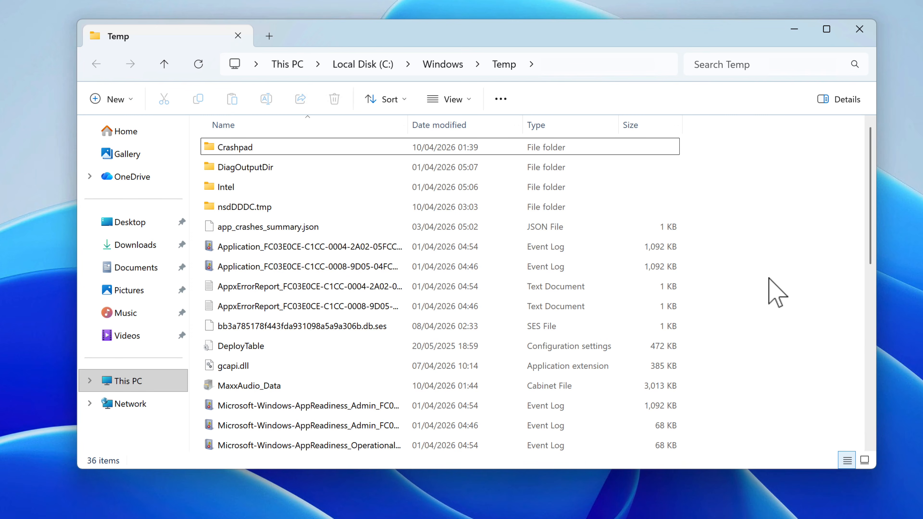
# Delete everything in the Windows Temp folder and close its window
pyautogui.hotkey('ctrl', 'a')
pyautogui.click(334, 99)
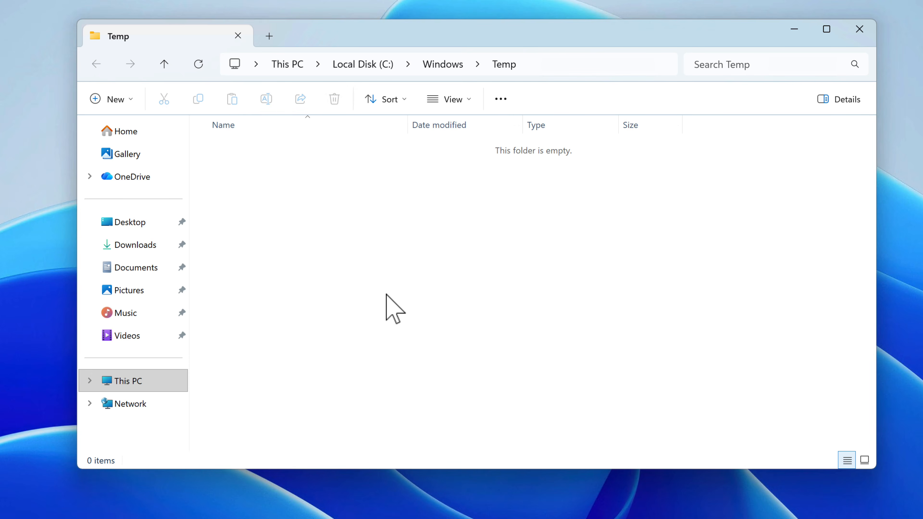
pyautogui.click(859, 29)
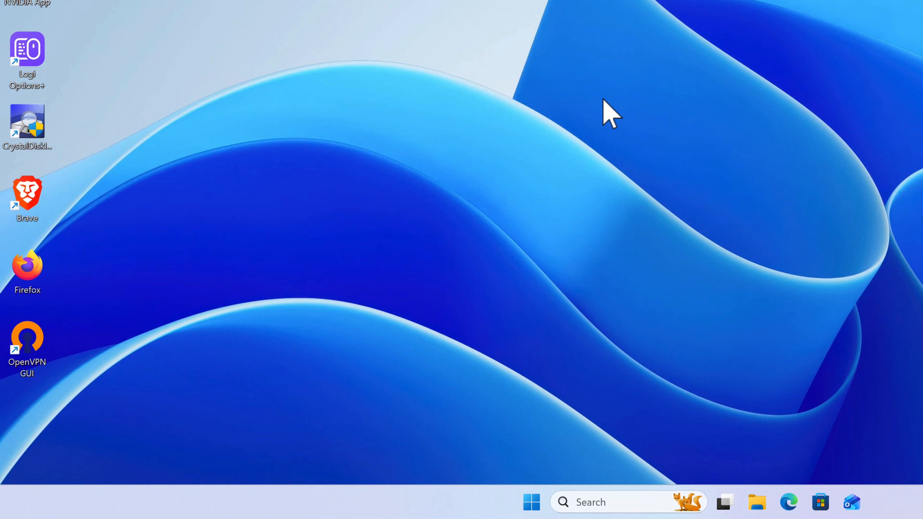
# Run prefetch from the Run dialog, grant access to the Prefetch folder, delete all its contents and close it
pyautogui.press('super+r')
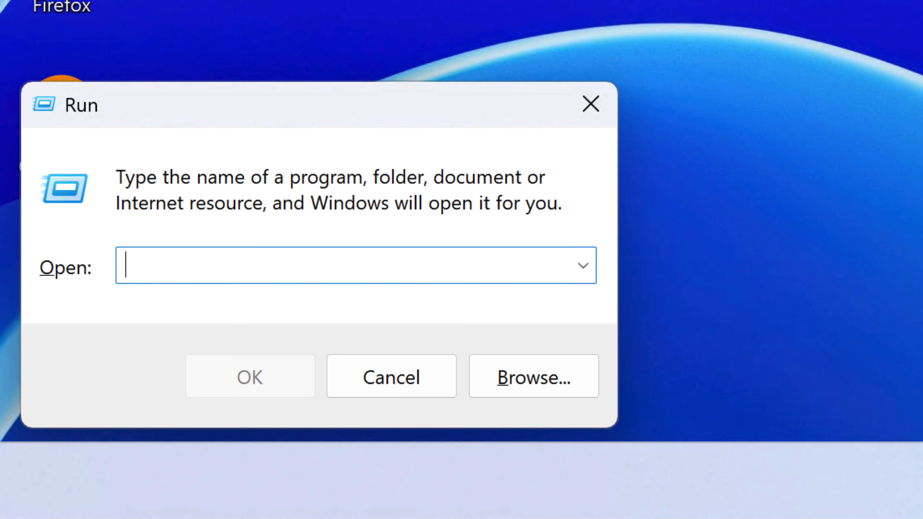
pyautogui.write('prefetch')
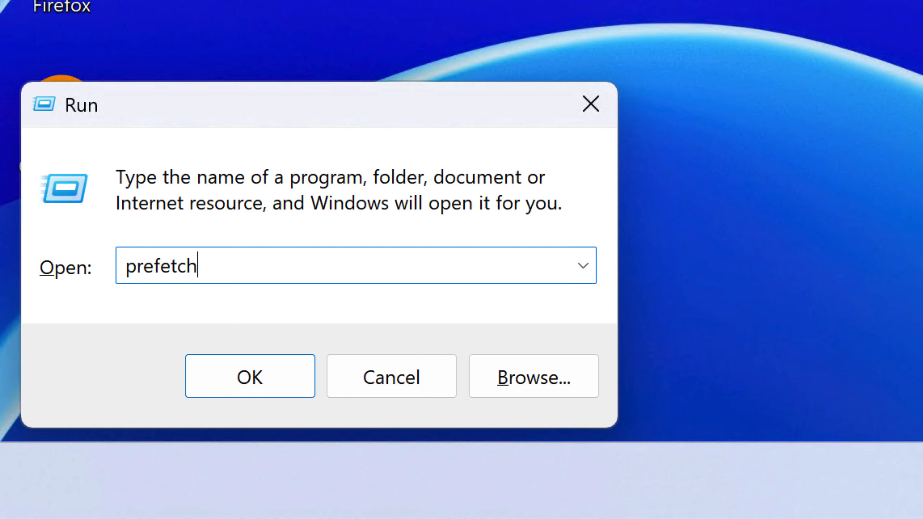
pyautogui.press('Return')
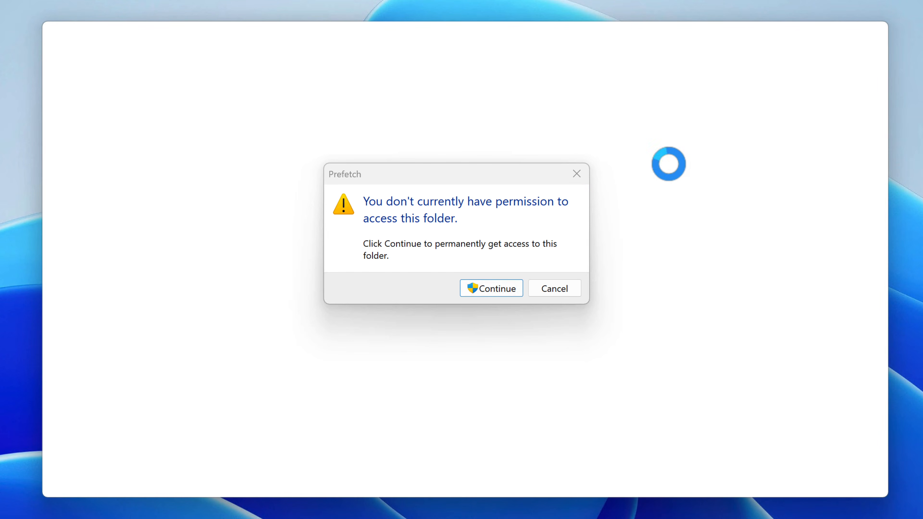
pyautogui.click(476, 289)
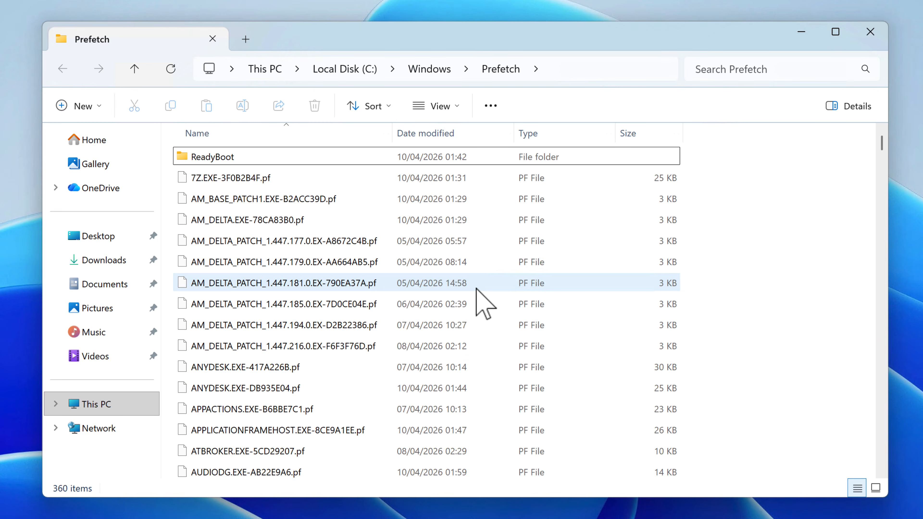
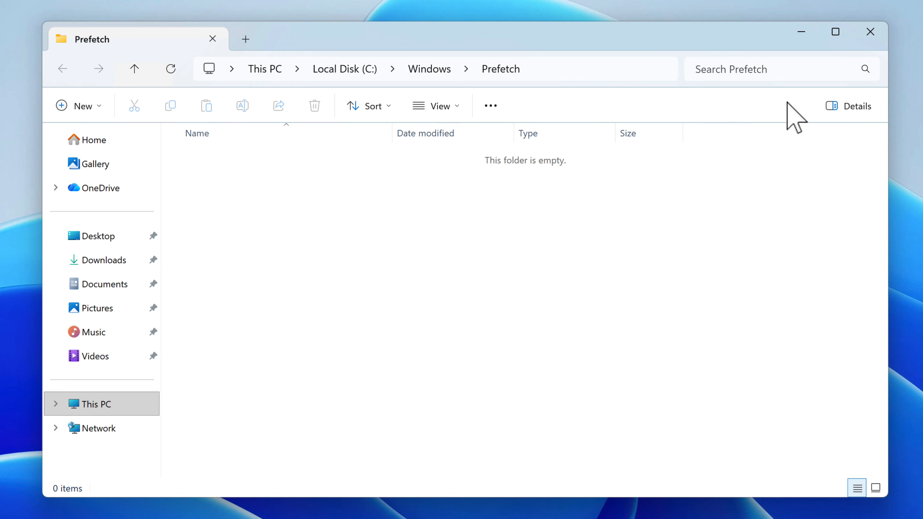
pyautogui.click(871, 34)
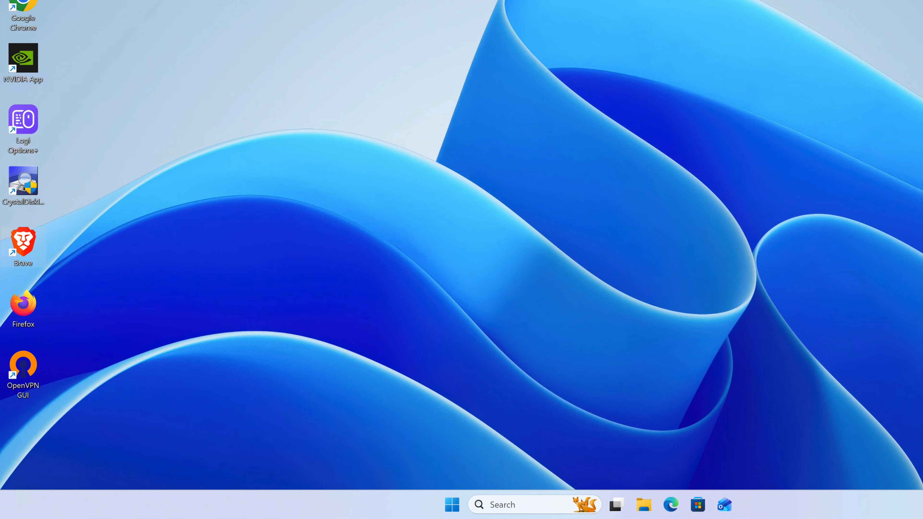
# Open the Installed apps page under Apps in Windows Settings
pyautogui.click(451, 503)
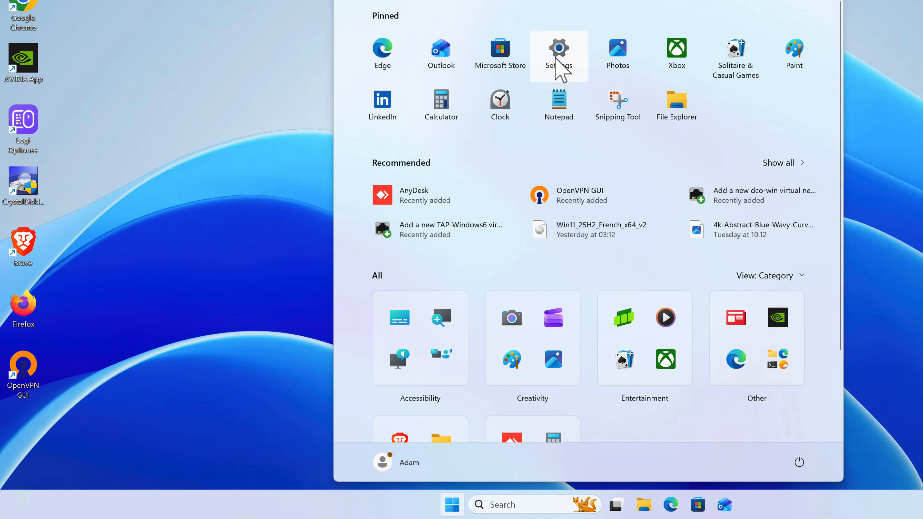
pyautogui.click(557, 47)
pyautogui.click(46, 78)
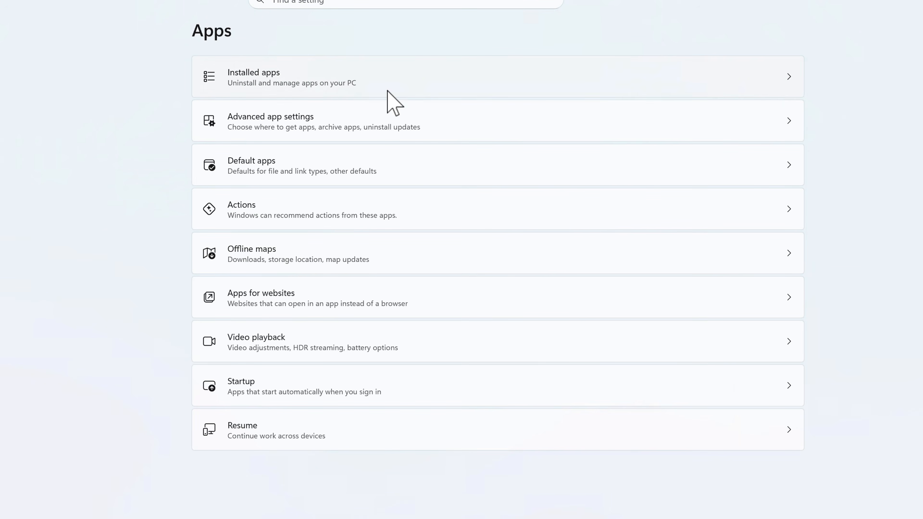
pyautogui.click(340, 78)
# Sort the installed apps by Size (Large to small) and look through the list for large apps
pyautogui.click(756, 103)
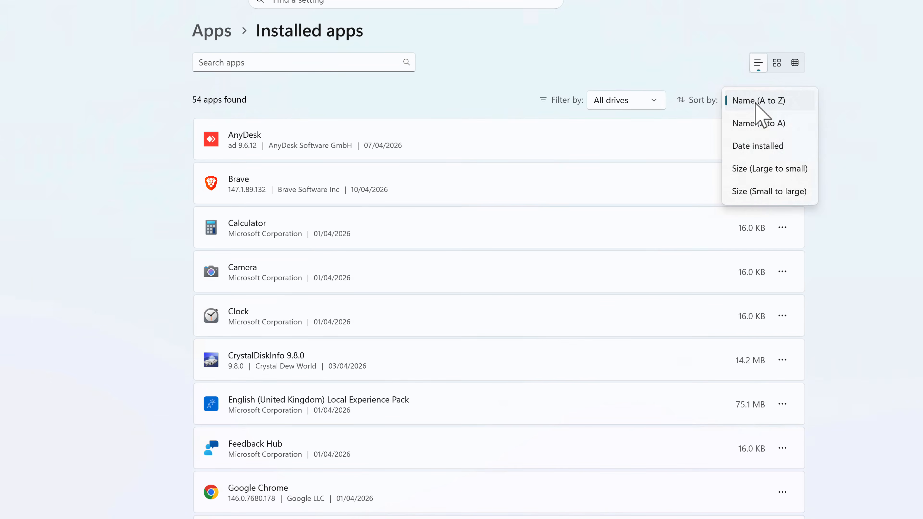
pyautogui.click(751, 170)
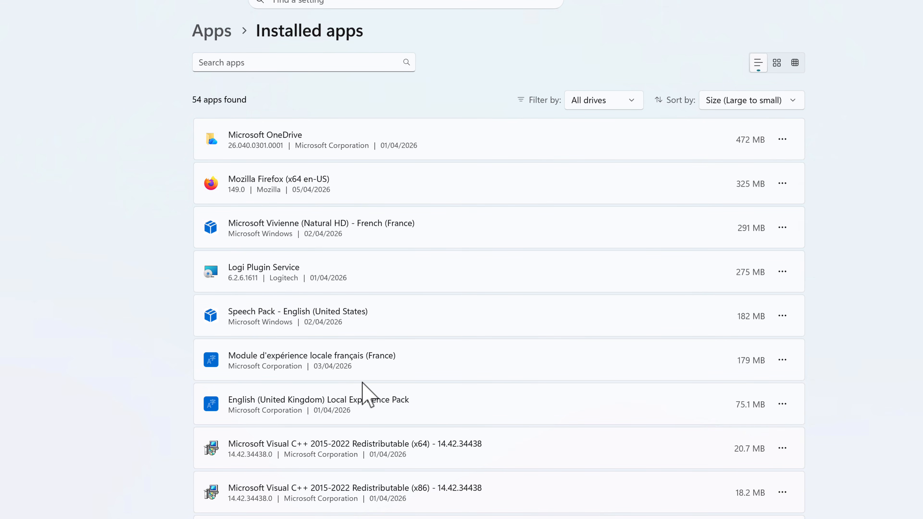
pyautogui.scroll(-10, 369, 380)
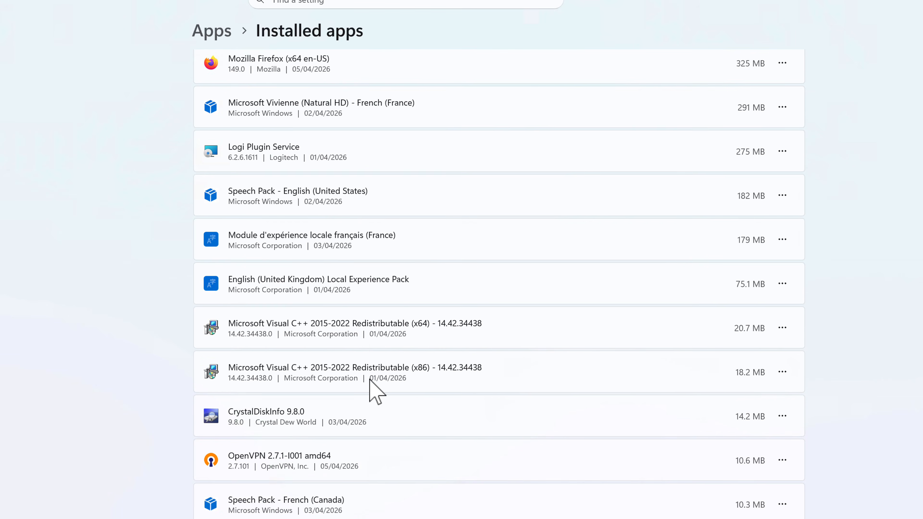
pyautogui.scroll(10, 370, 379)
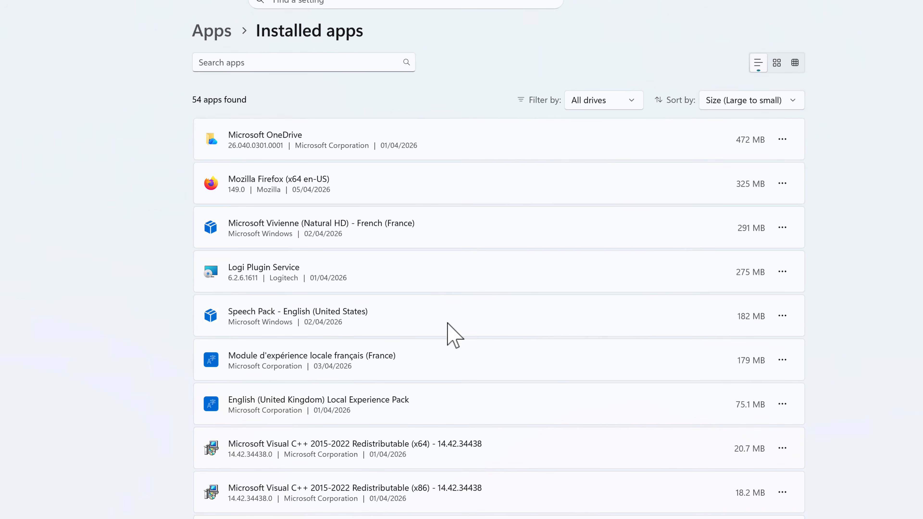
pyautogui.scroll(-17, 461, 370)
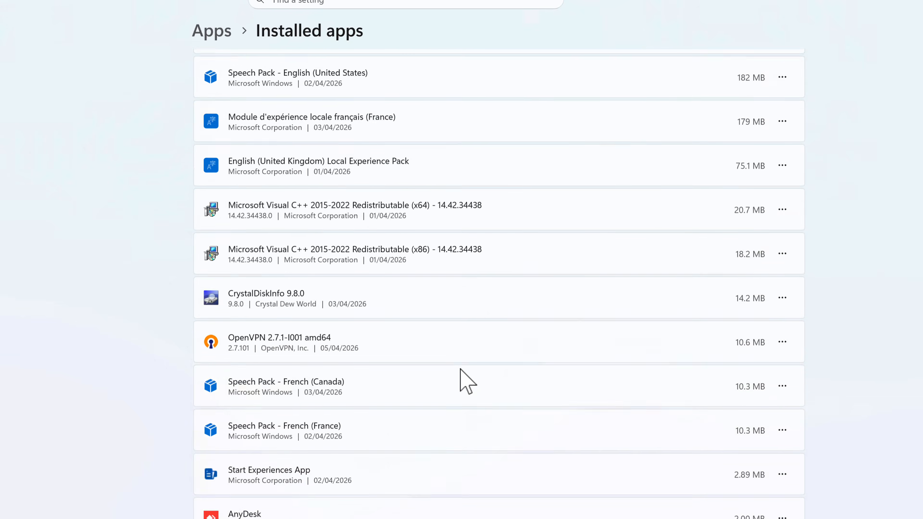
pyautogui.scroll(-2, 461, 369)
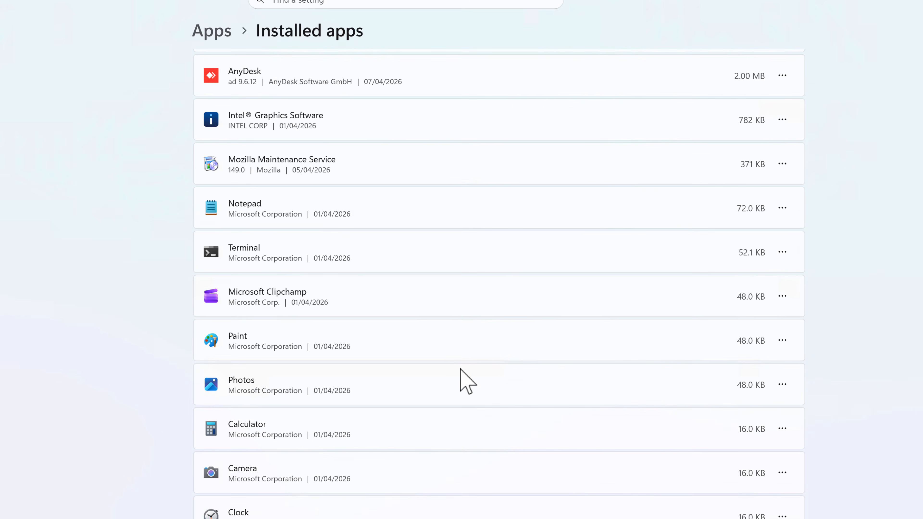
# Uninstall Microsoft Clipchamp from the installed apps list and confirm its removal
pyautogui.click(783, 295)
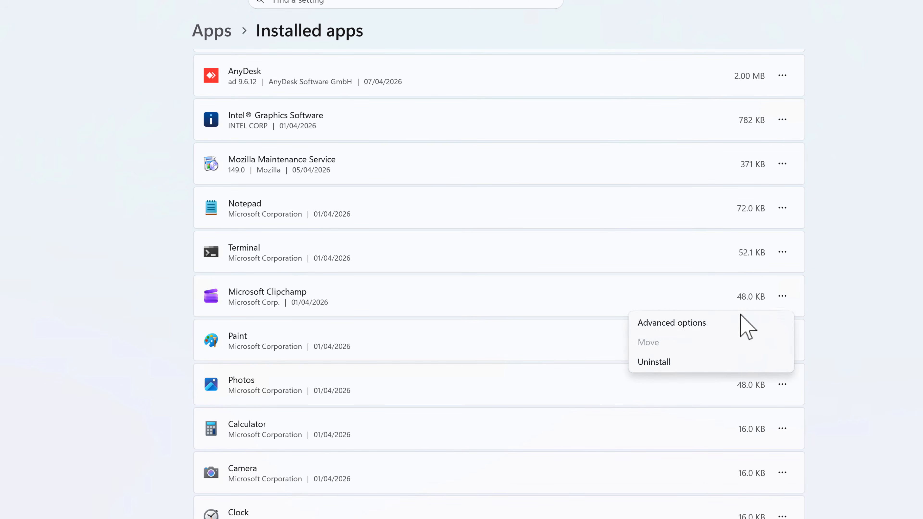
pyautogui.click(654, 361)
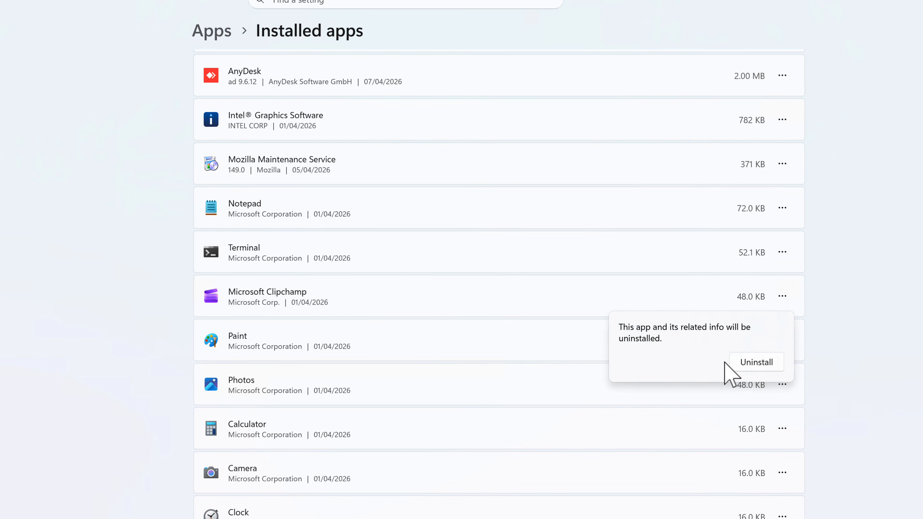
pyautogui.click(757, 362)
# Uninstall Feedback Hub from the installed apps list and confirm its removal
pyautogui.scroll(-5, 416, 404)
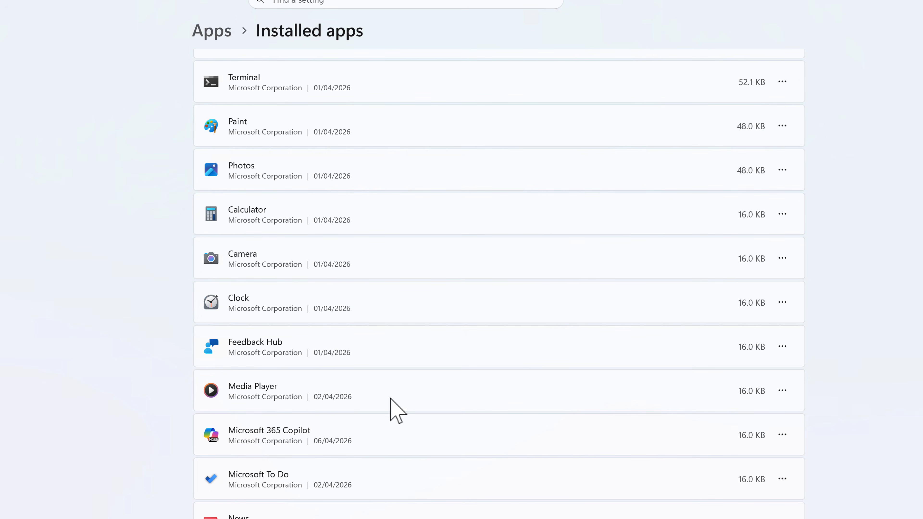
pyautogui.click(782, 348)
pyautogui.click(653, 413)
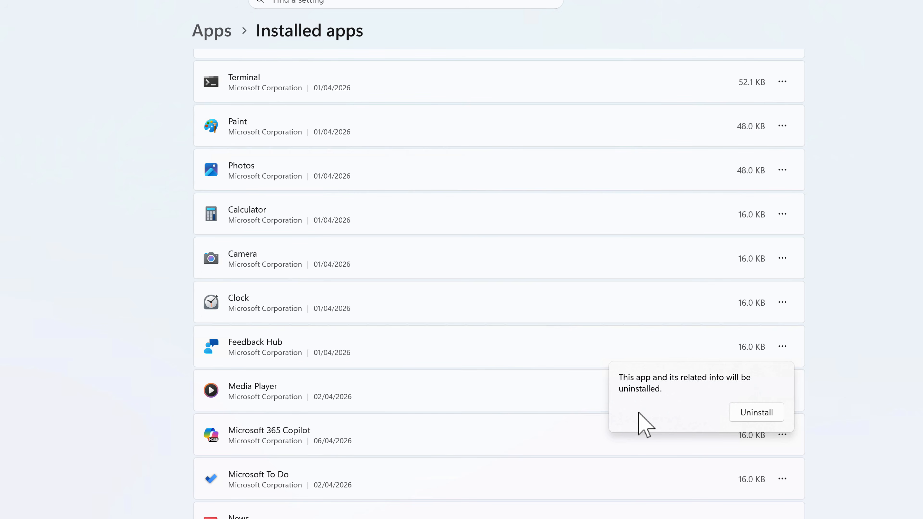
pyautogui.click(759, 414)
# Uninstall the Weather app, confirm its removal and review the remaining installed apps
pyautogui.scroll(-6, 458, 434)
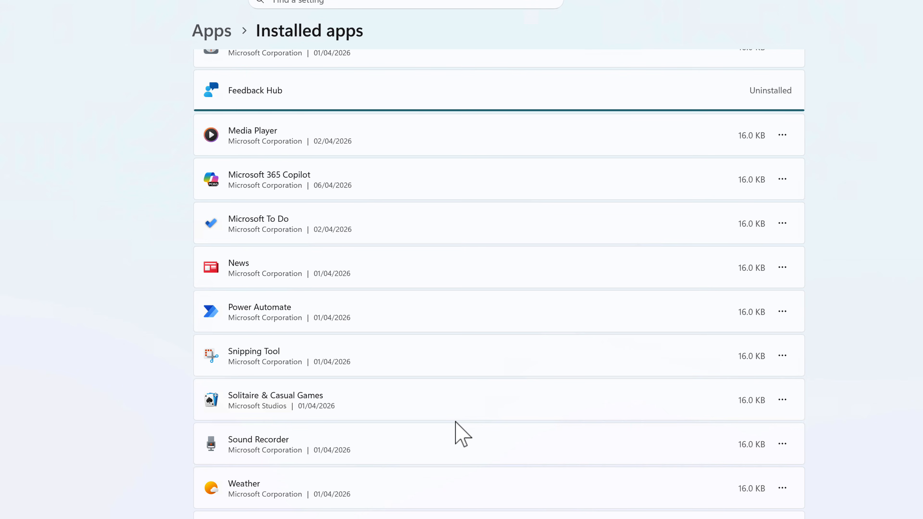
pyautogui.click(781, 444)
pyautogui.click(658, 509)
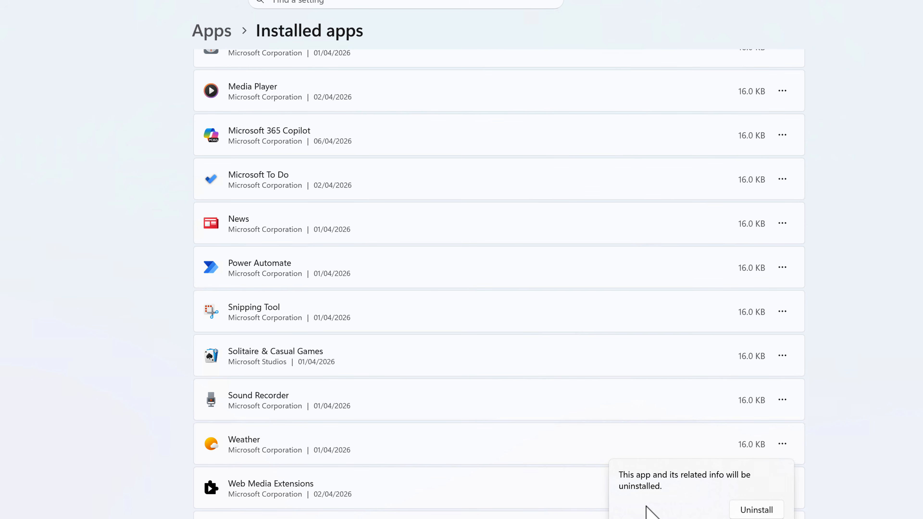
pyautogui.click(757, 510)
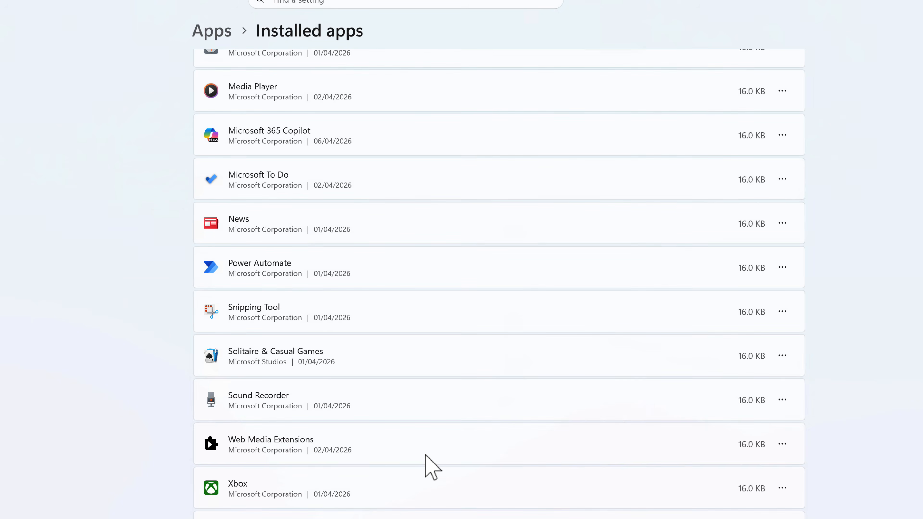
pyautogui.scroll(1, 425, 454)
pyautogui.scroll(-3, 425, 455)
pyautogui.scroll(-8, 425, 454)
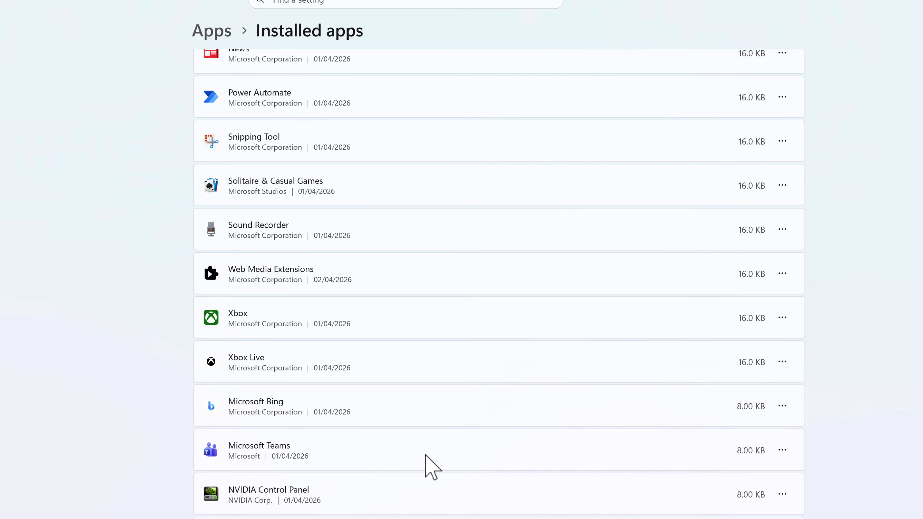
pyautogui.scroll(15, 432, 468)
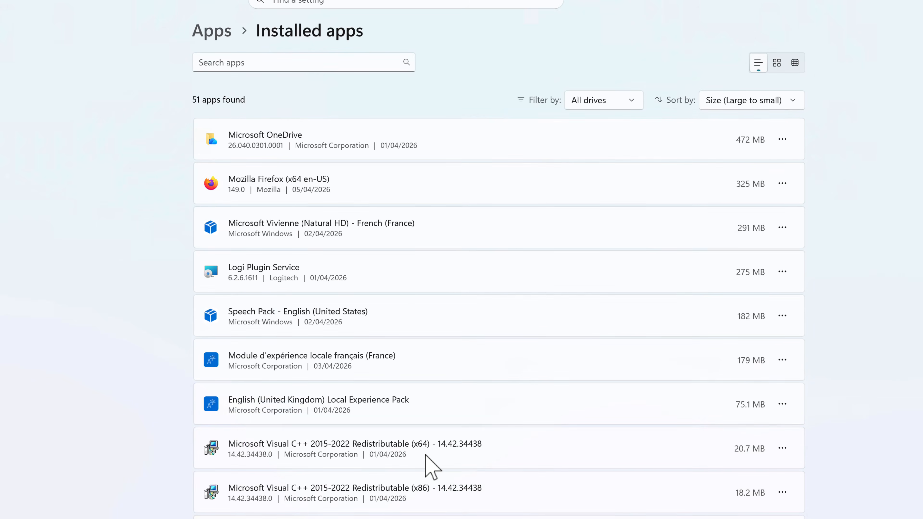